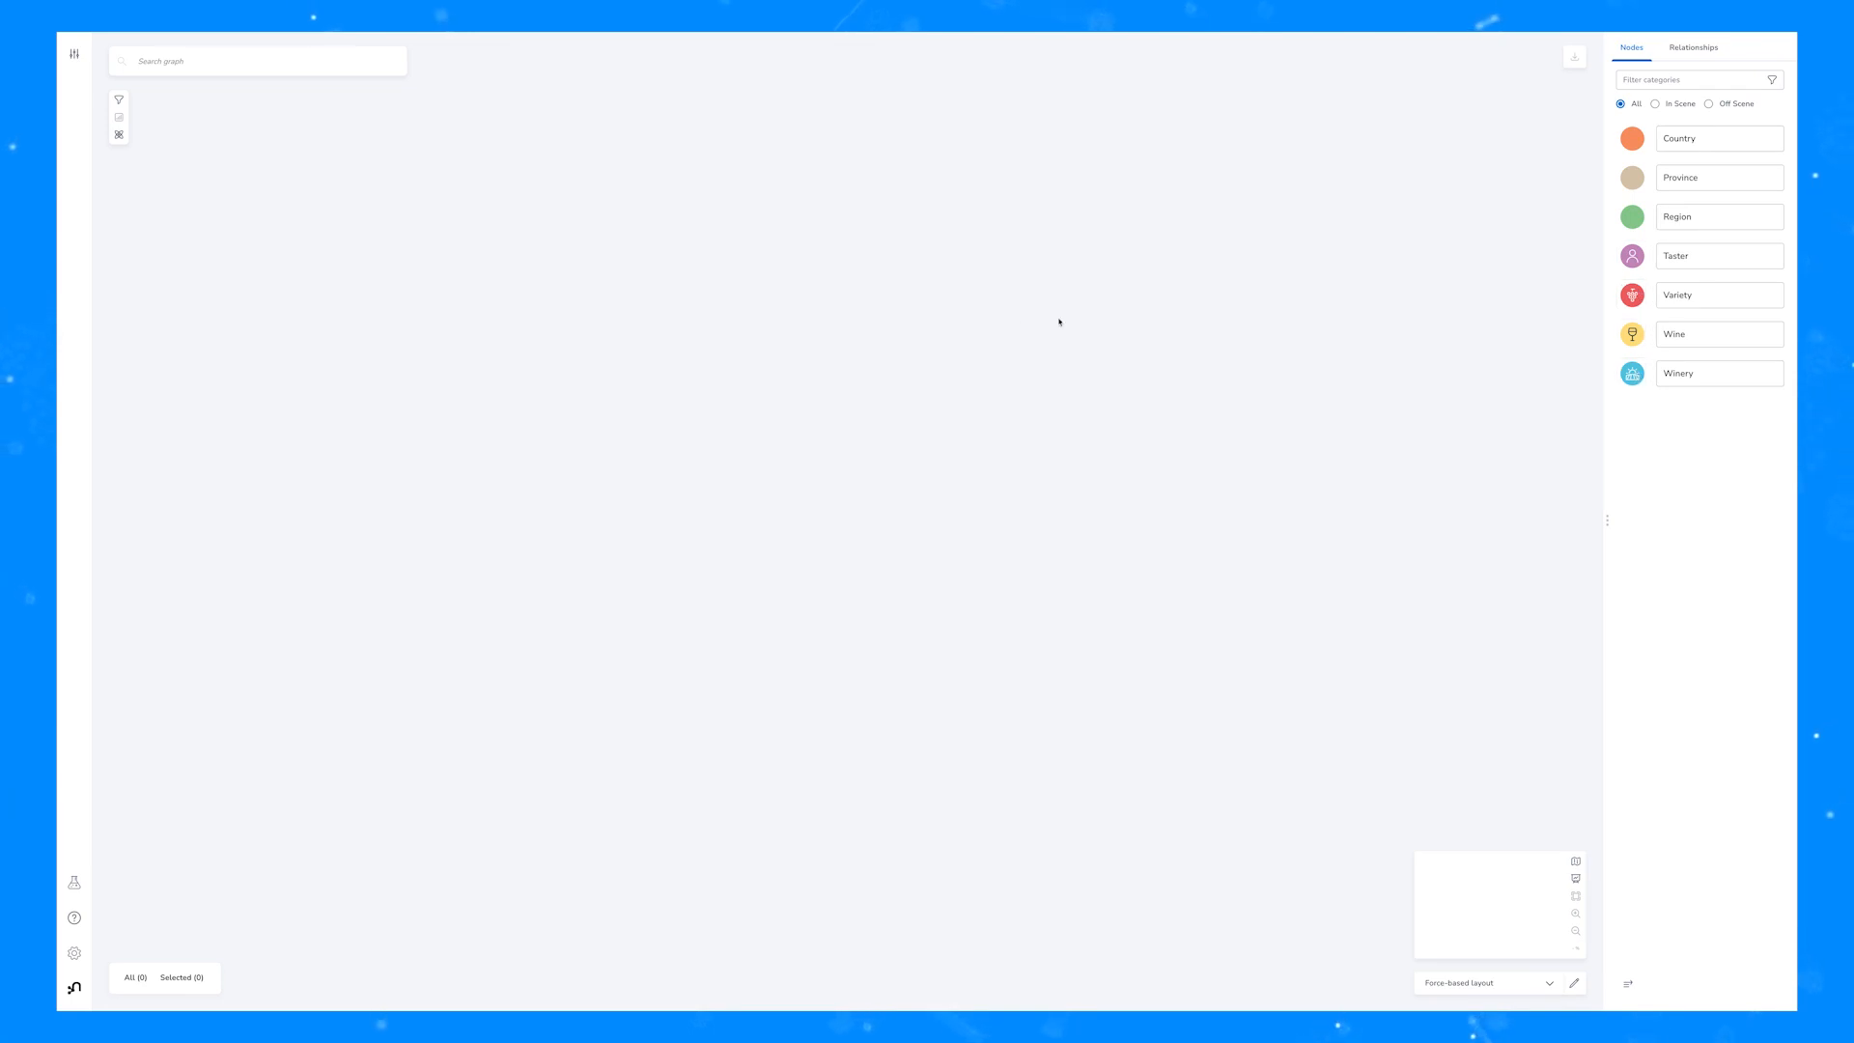
Run the 'Show me a graph' search to load Wine nodes linked to Variety nodes.
left_click(238, 62)
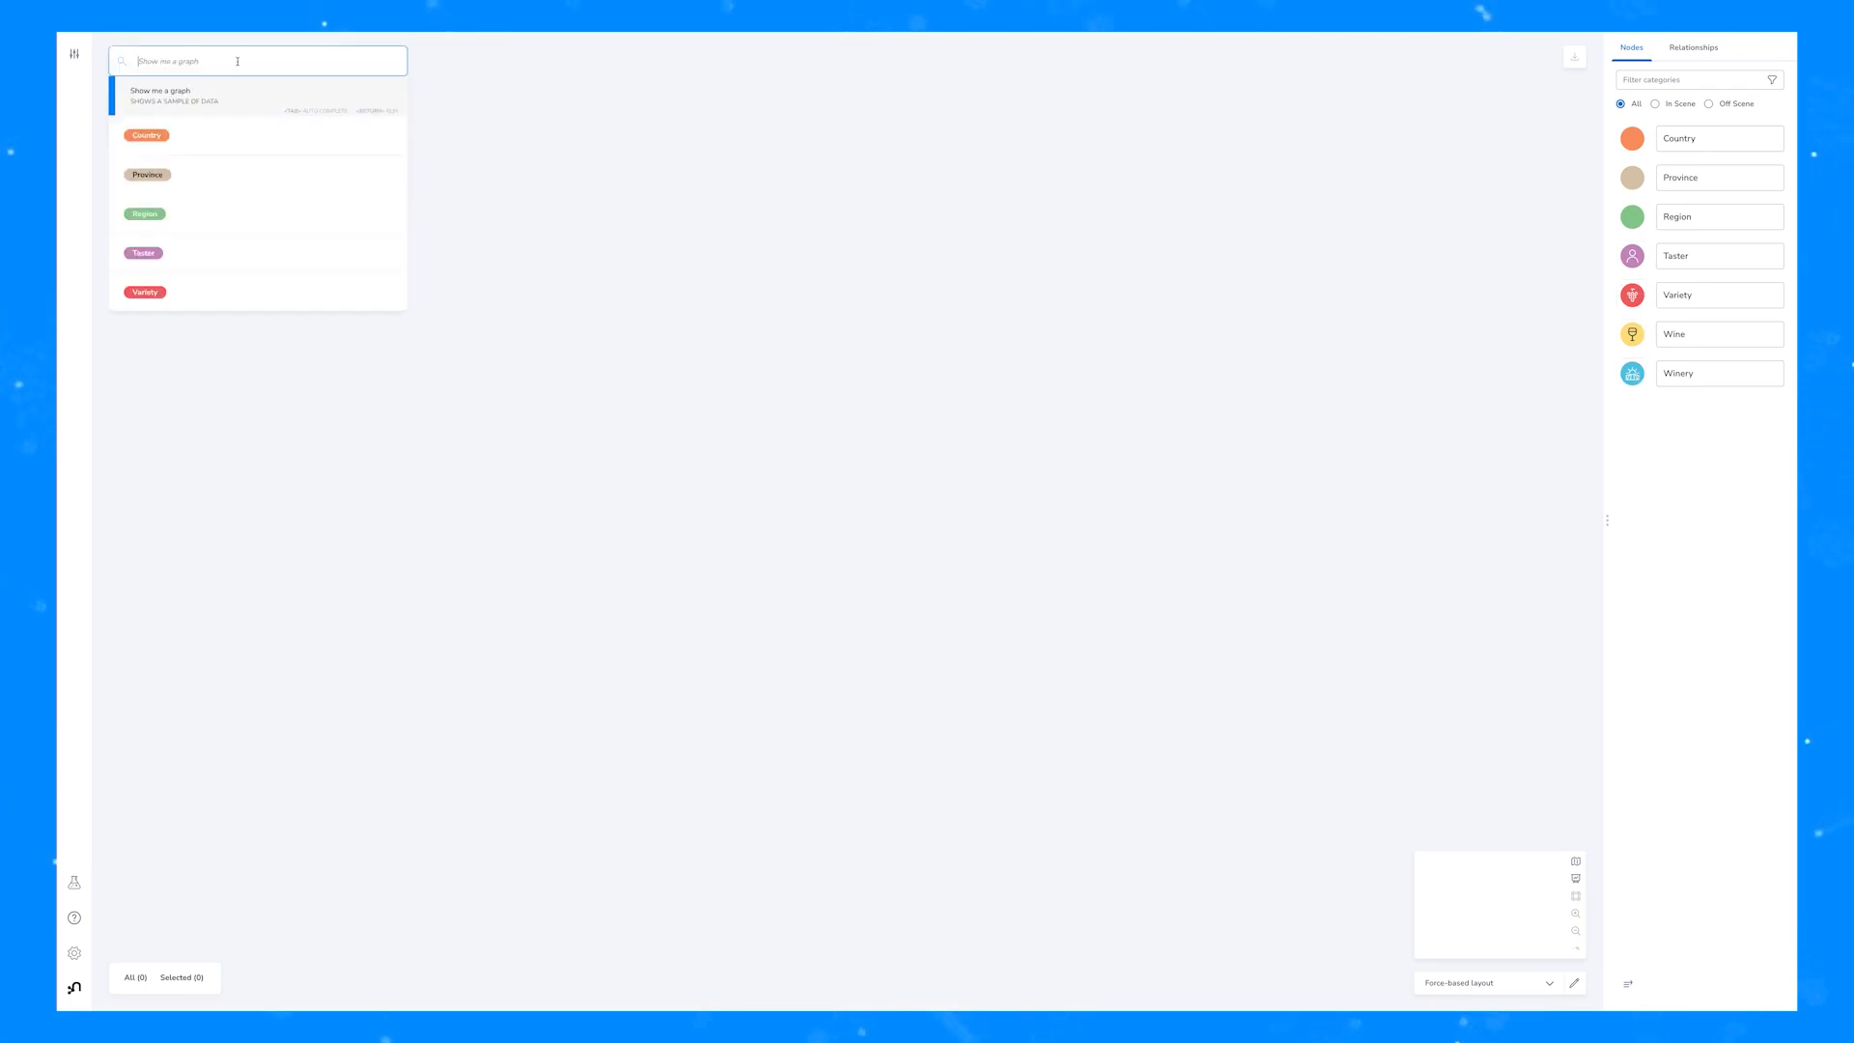
key("Tab")
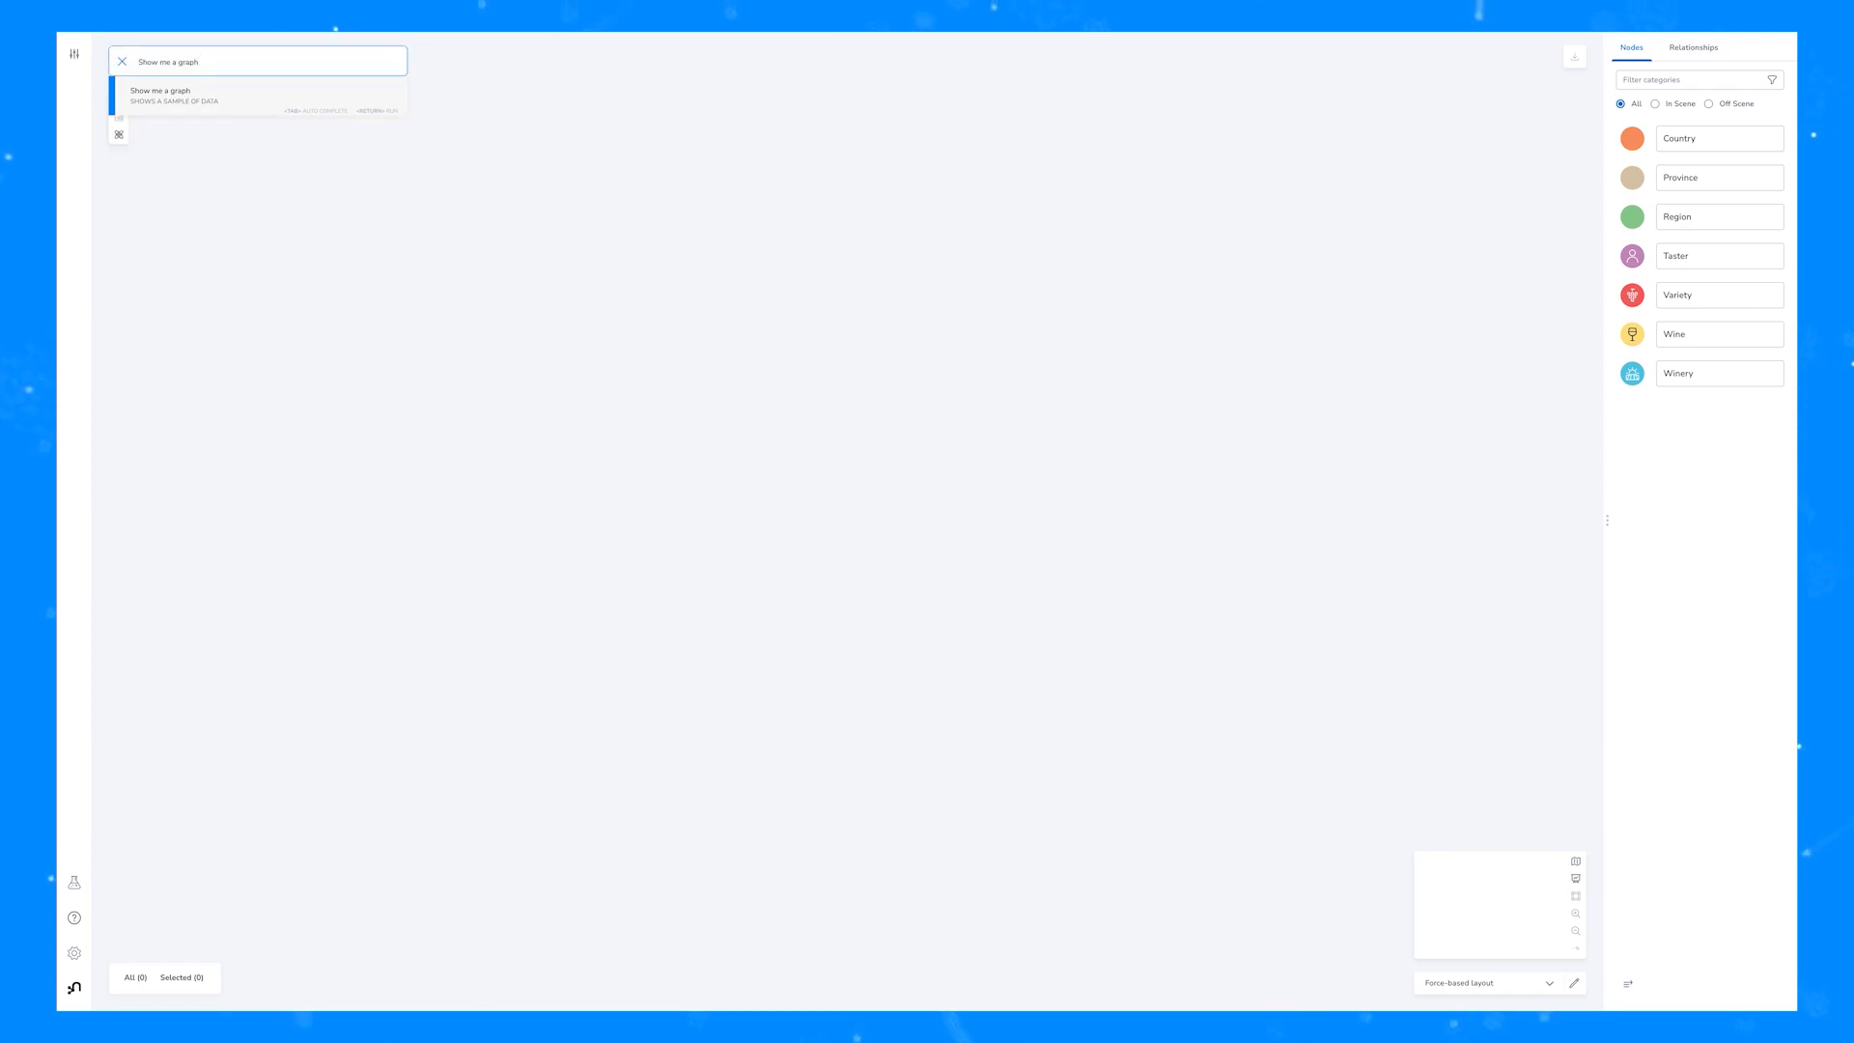
key("Return")
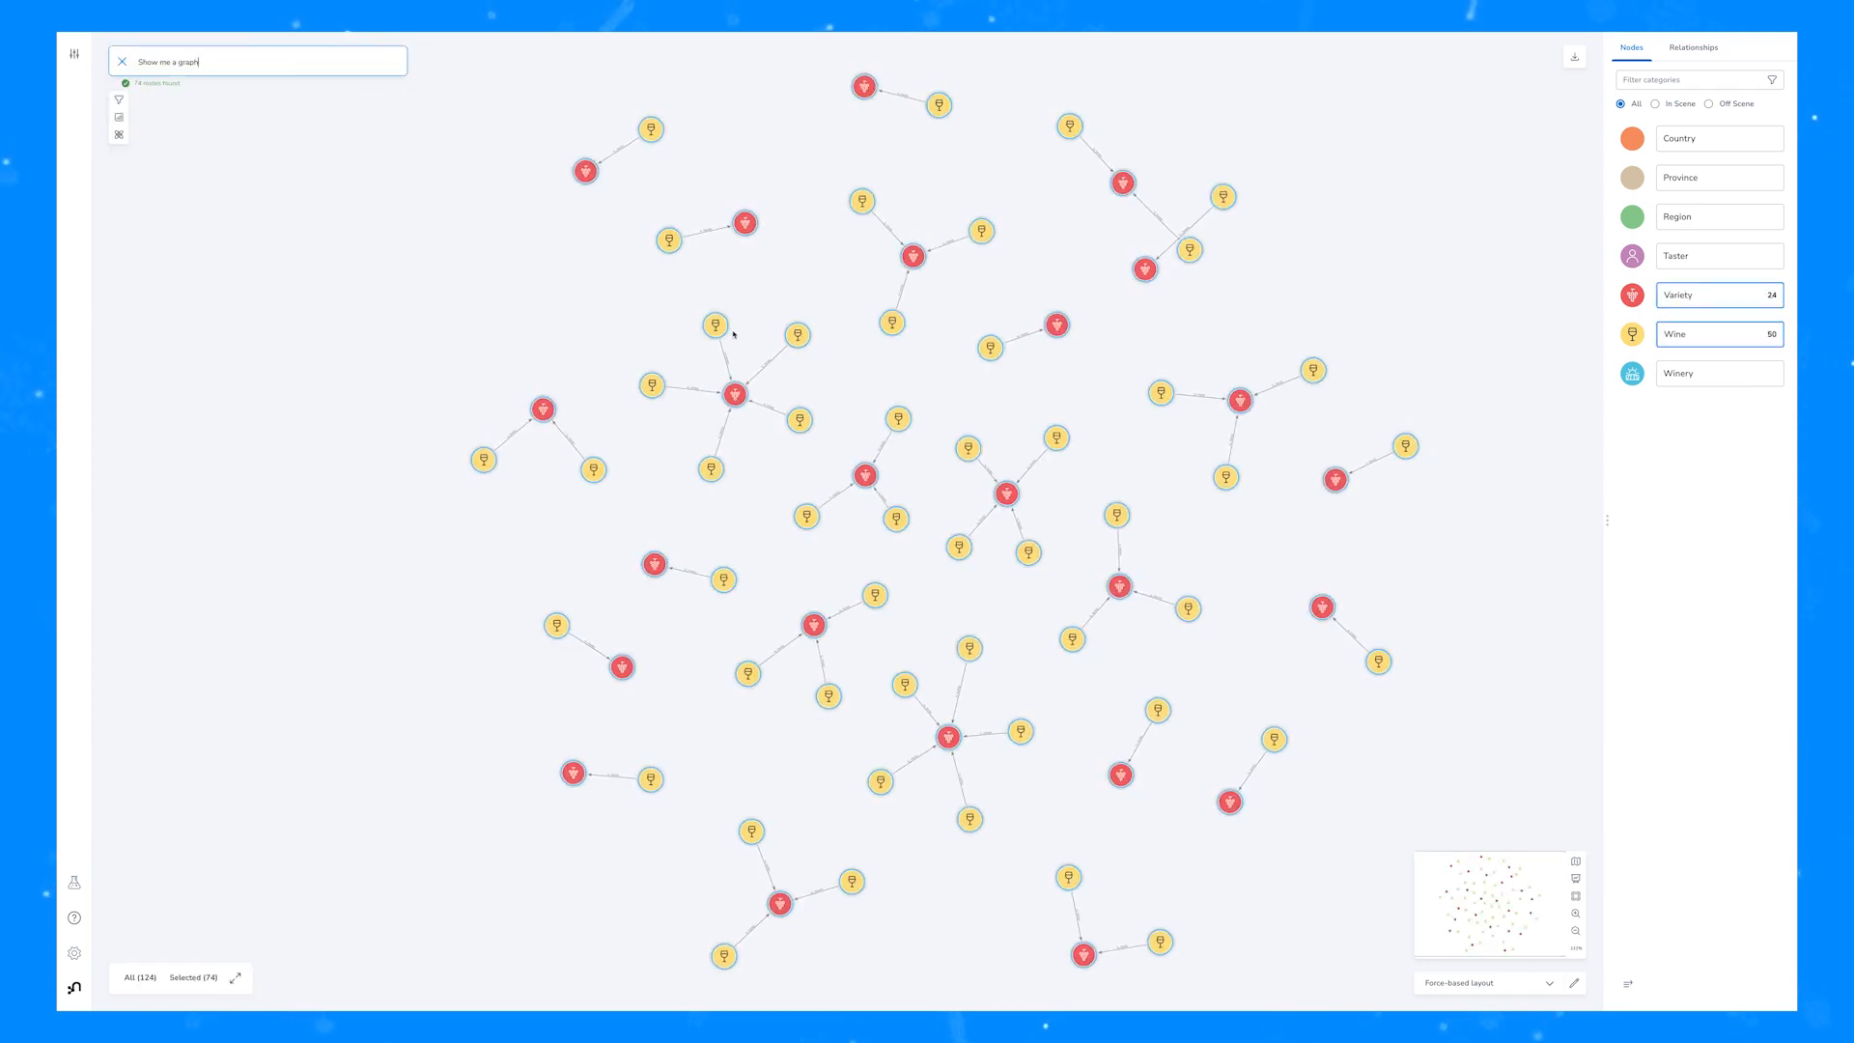
Deselect the nodes and pan to centre a few Wine/Variety clusters.
left_click(1060, 609)
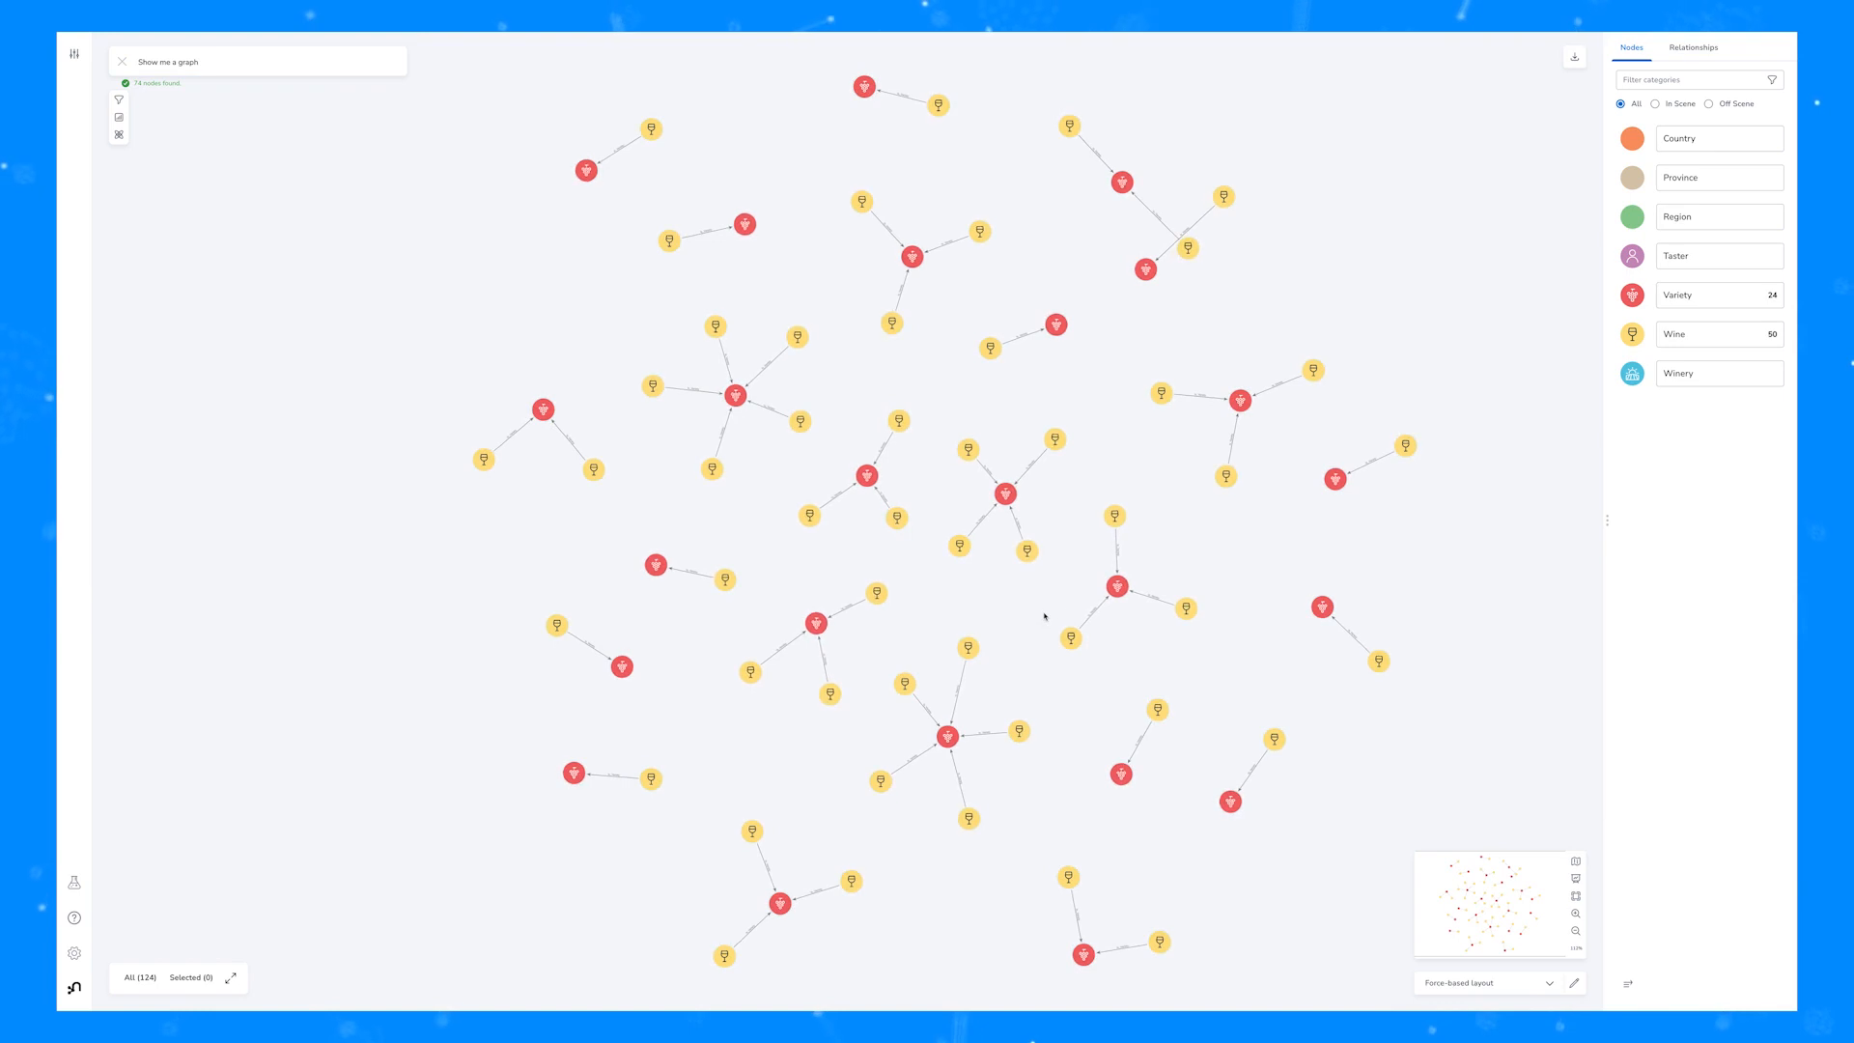
scroll(1044, 616, "up", 5)
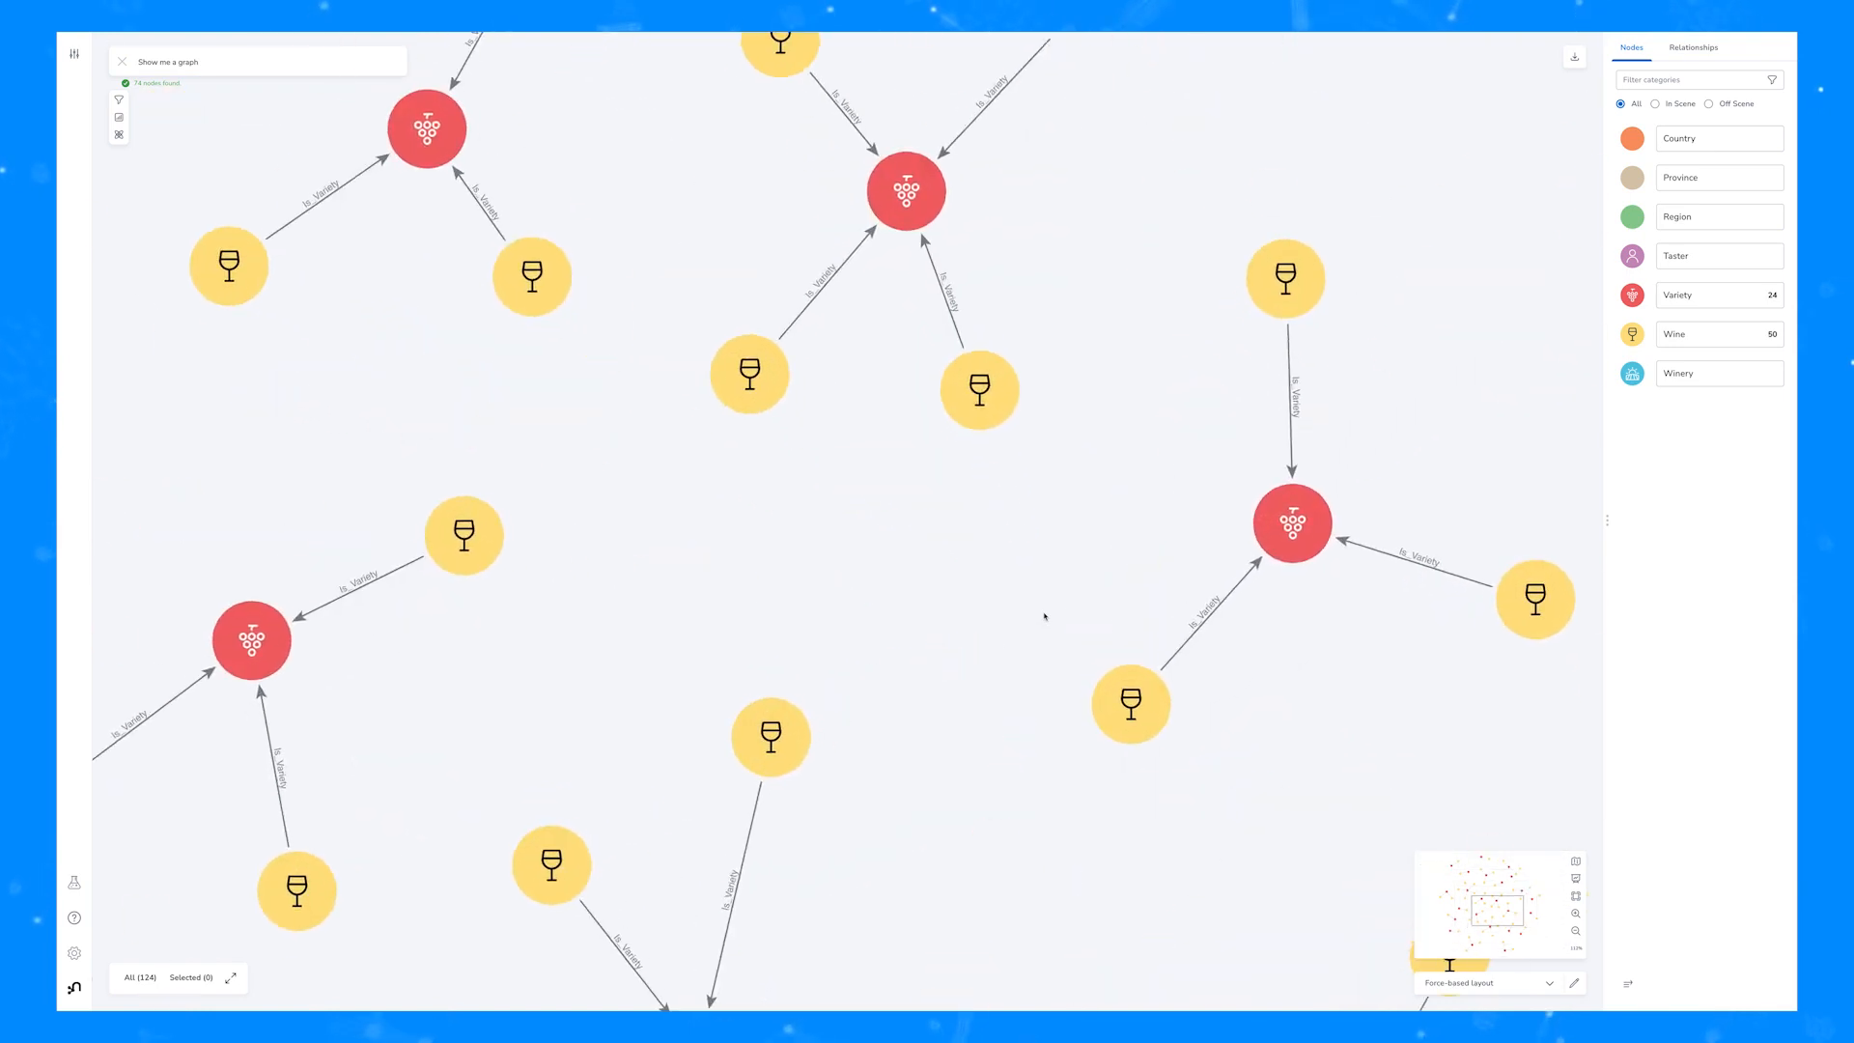
left_click_drag(1044, 615, 1098, 544)
scroll(1098, 544, "up", 1)
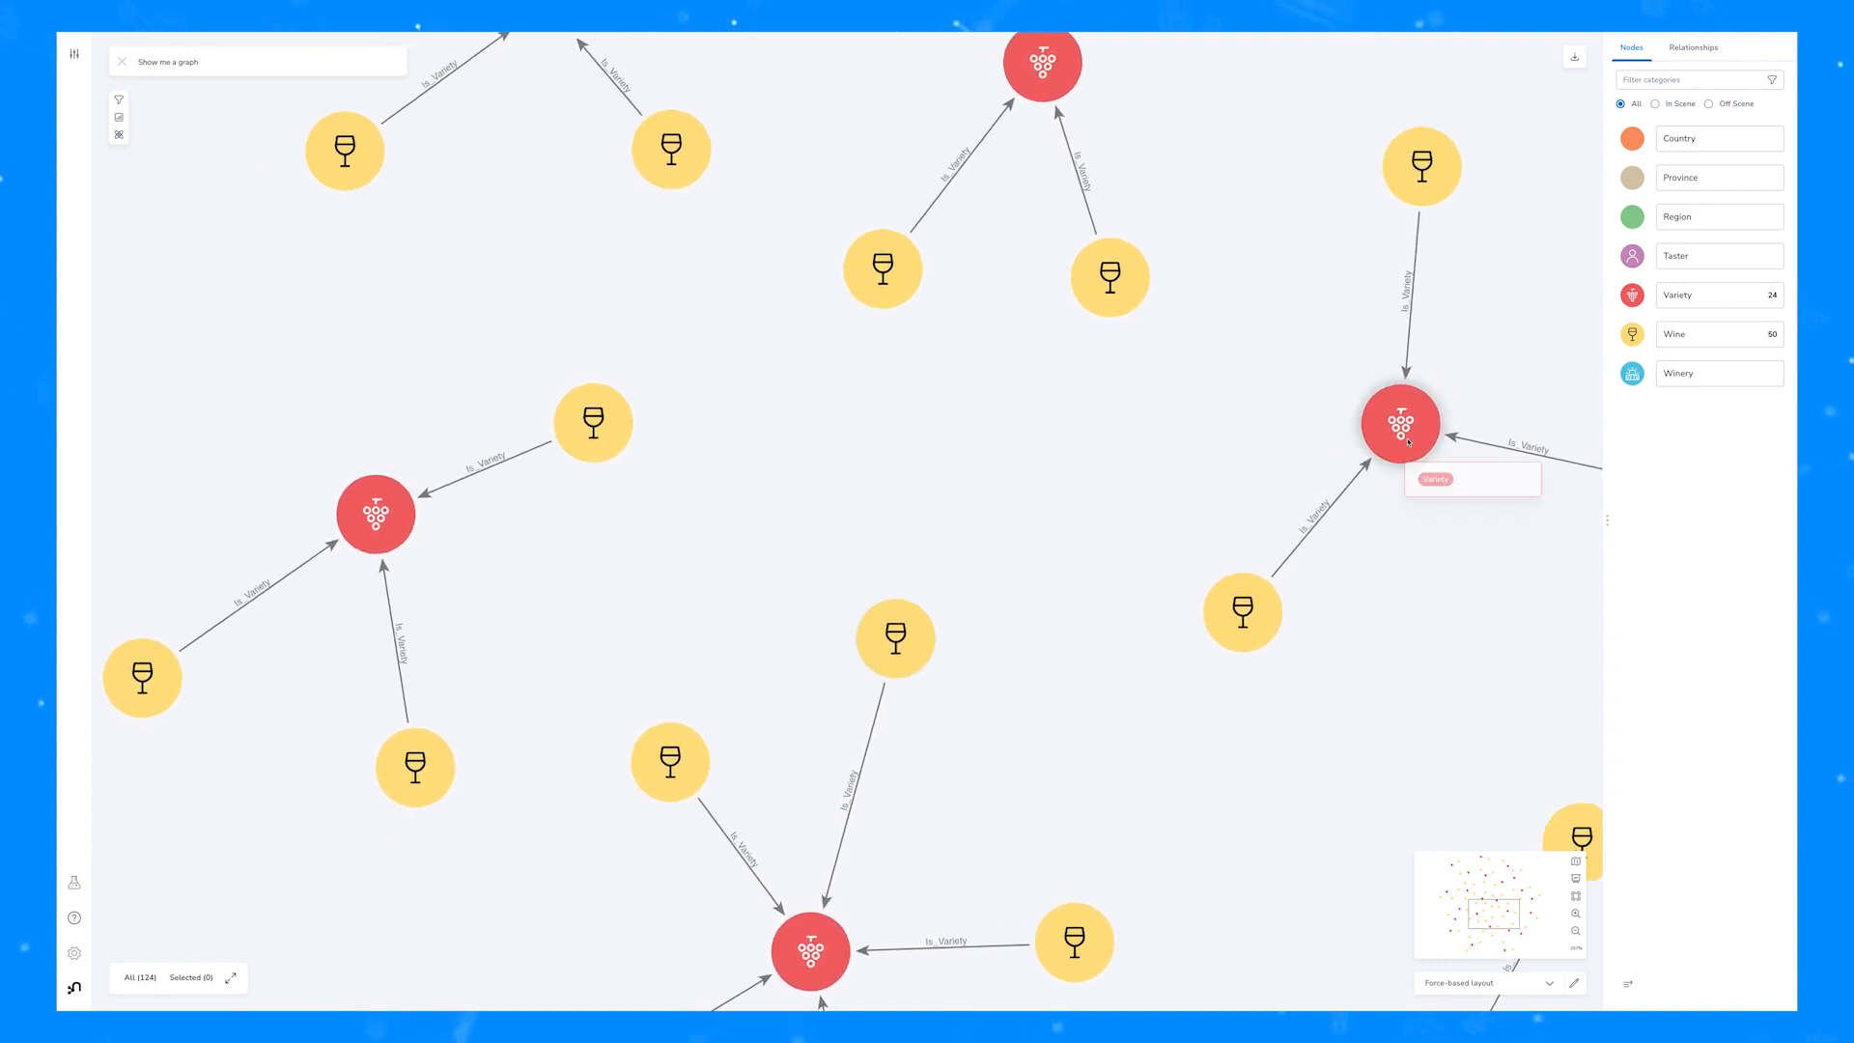
left_click(1633, 293)
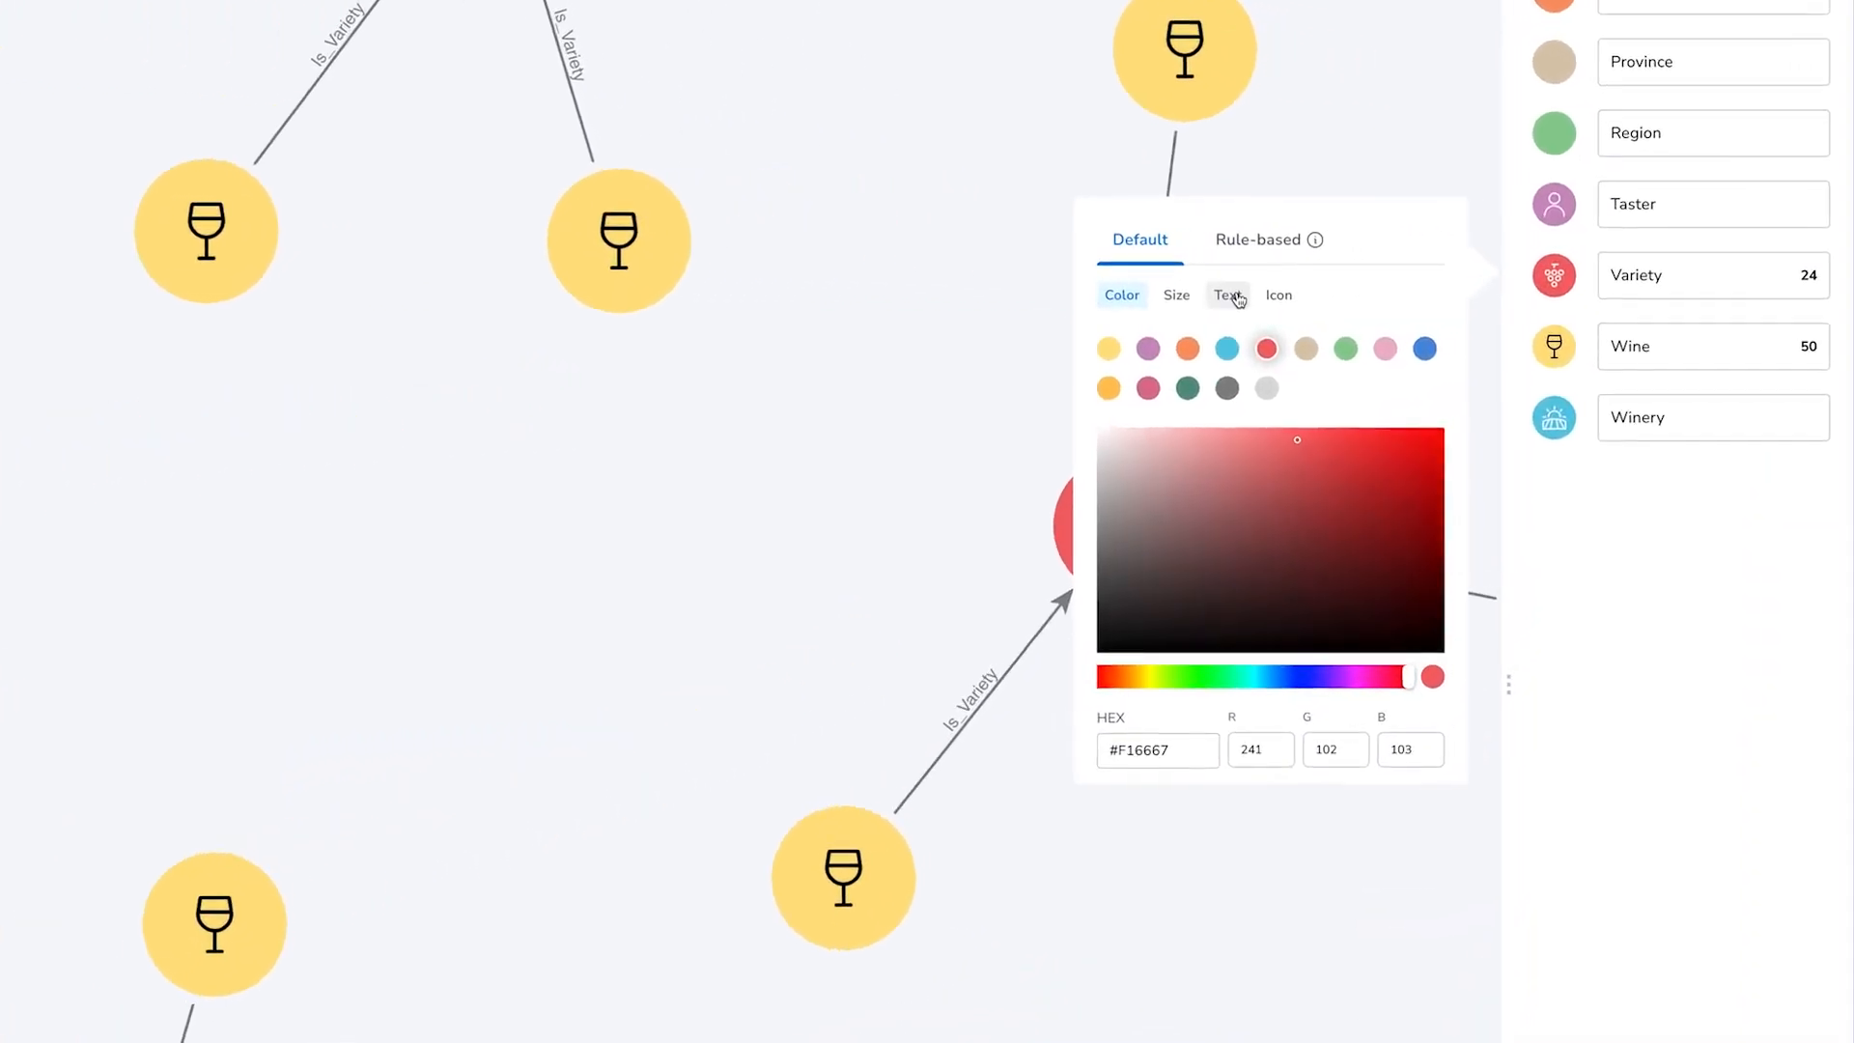
Show the variety name on Variety nodes and raise its caption size to 3x.
left_click(1230, 295)
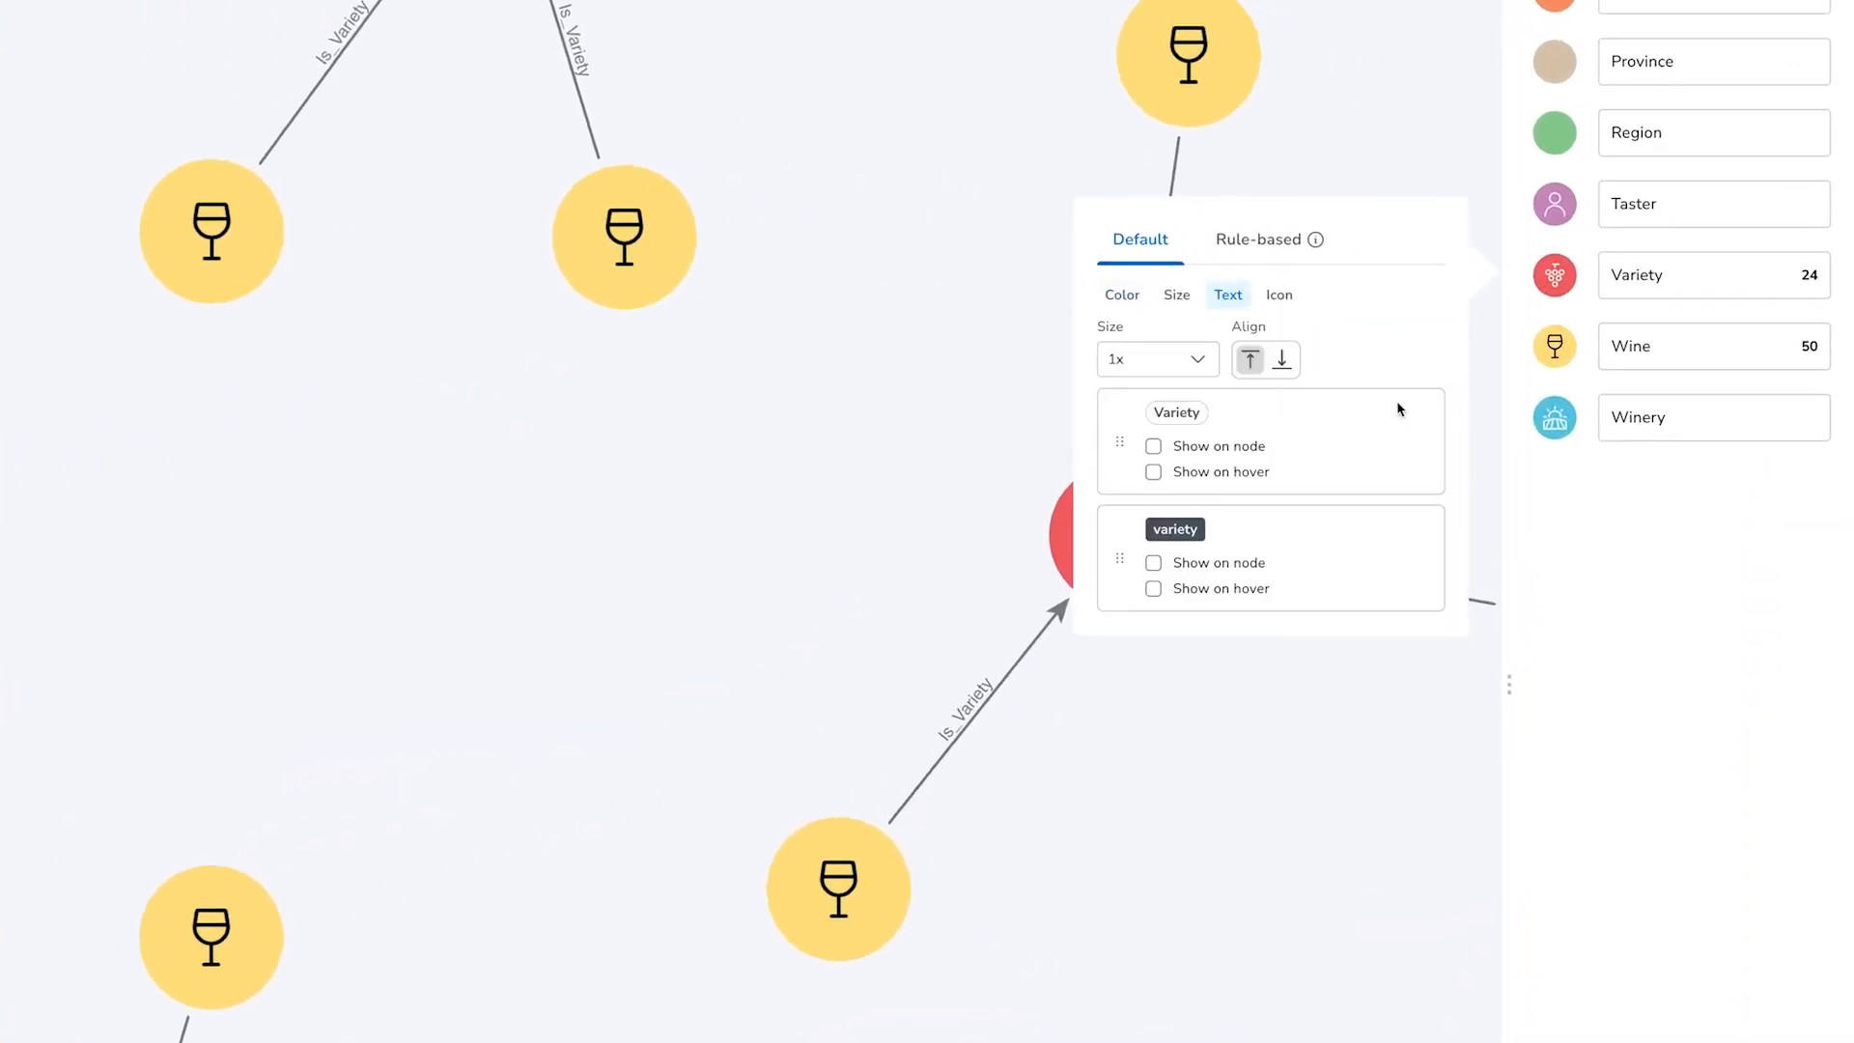
left_click(1153, 562)
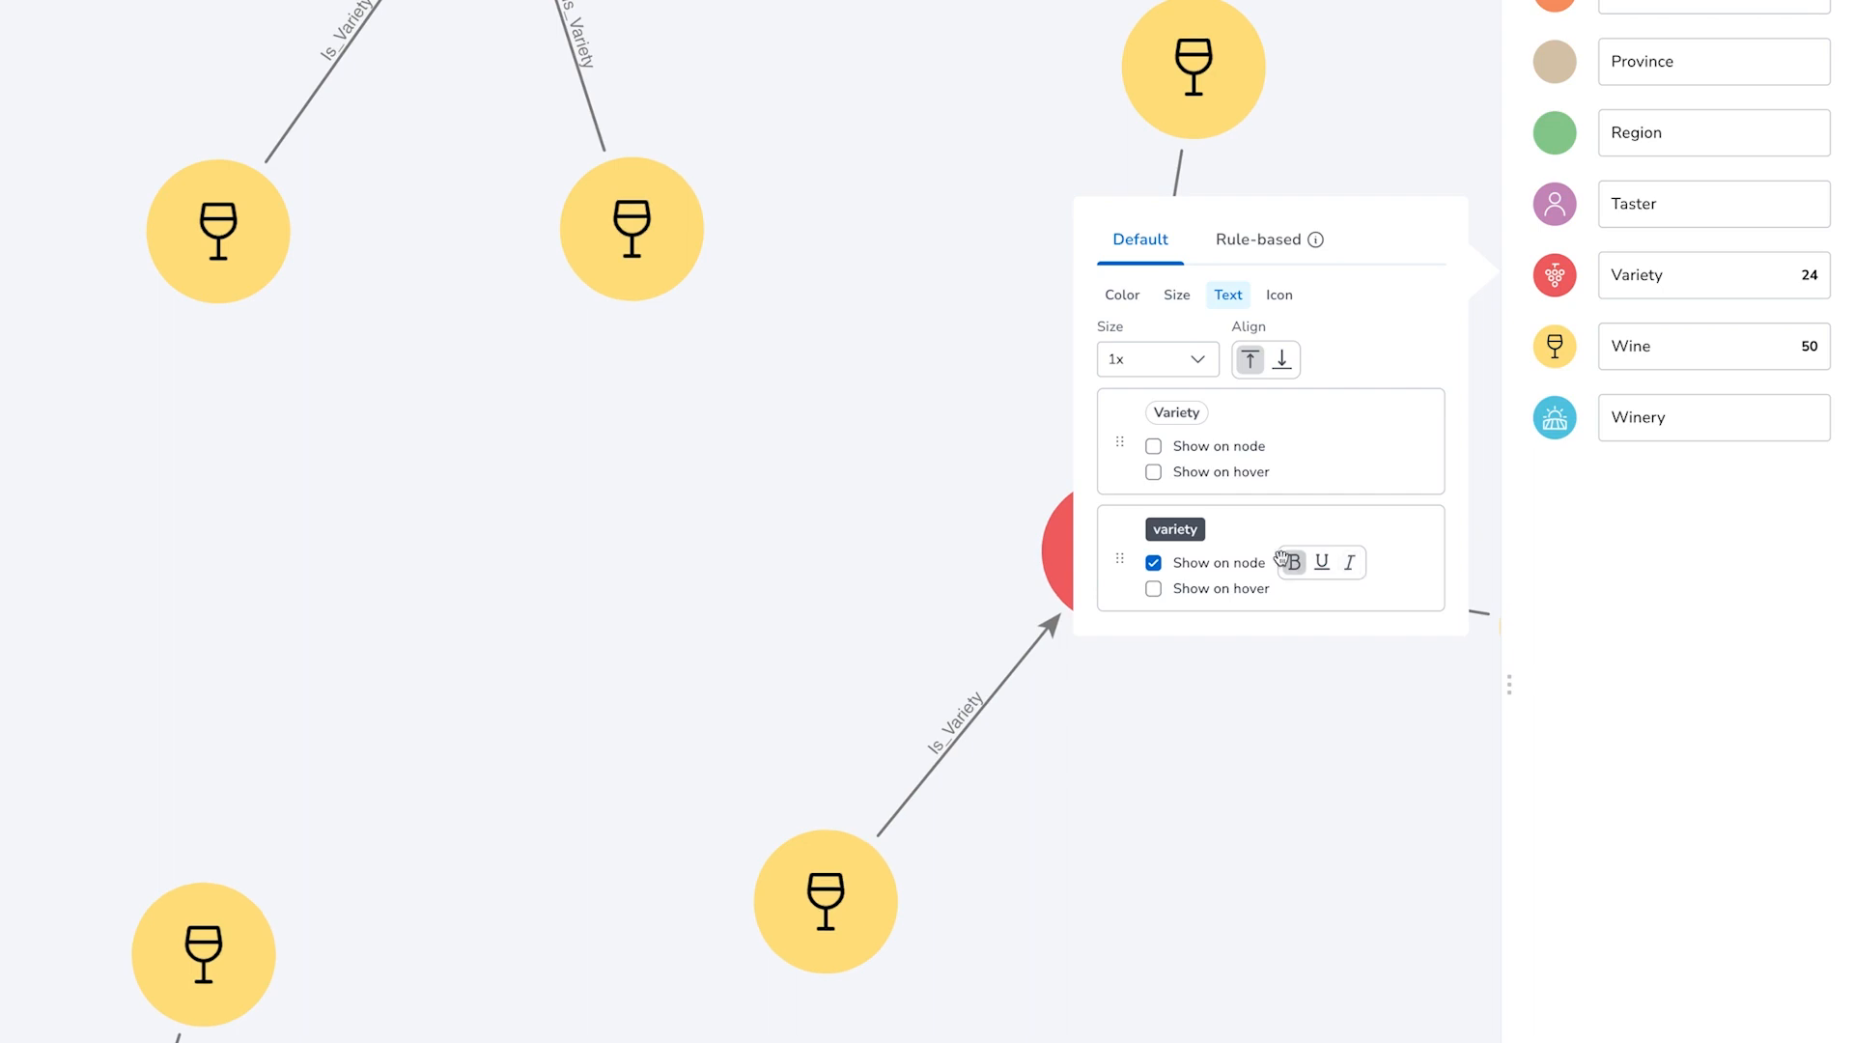
left_click(1188, 362)
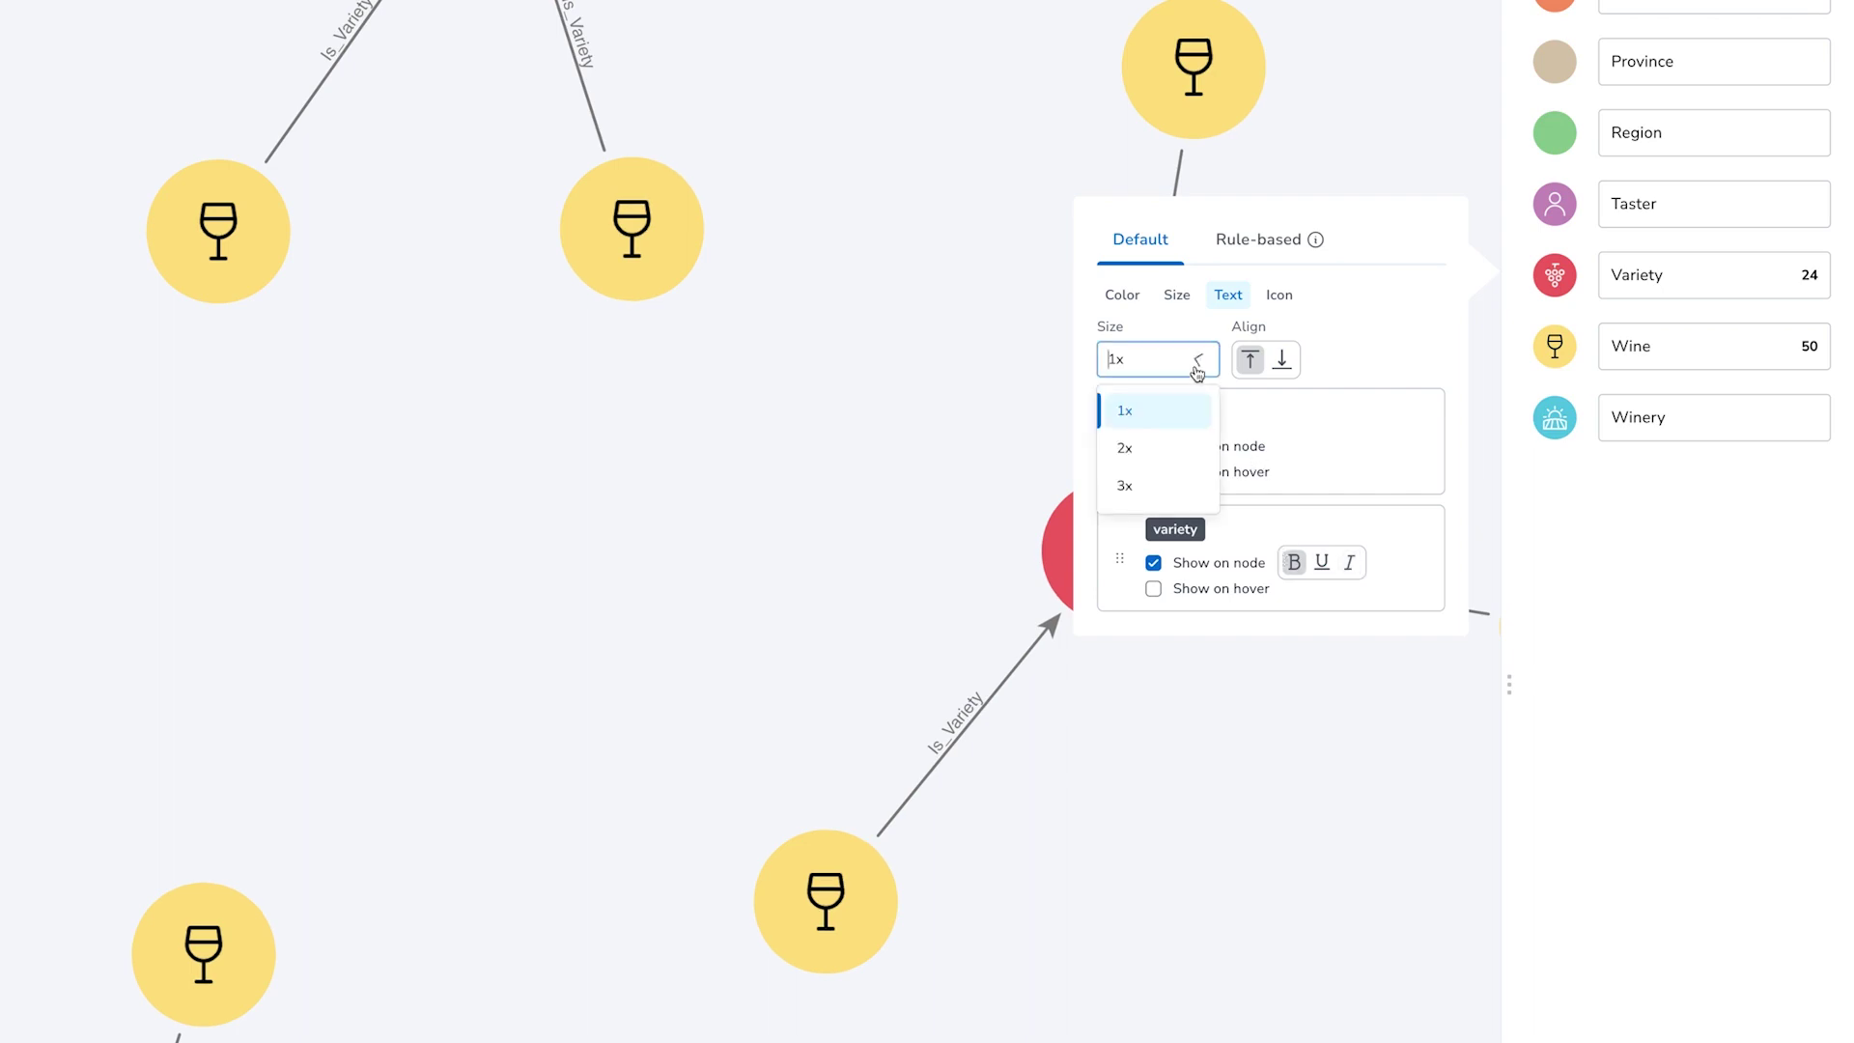
left_click(1159, 450)
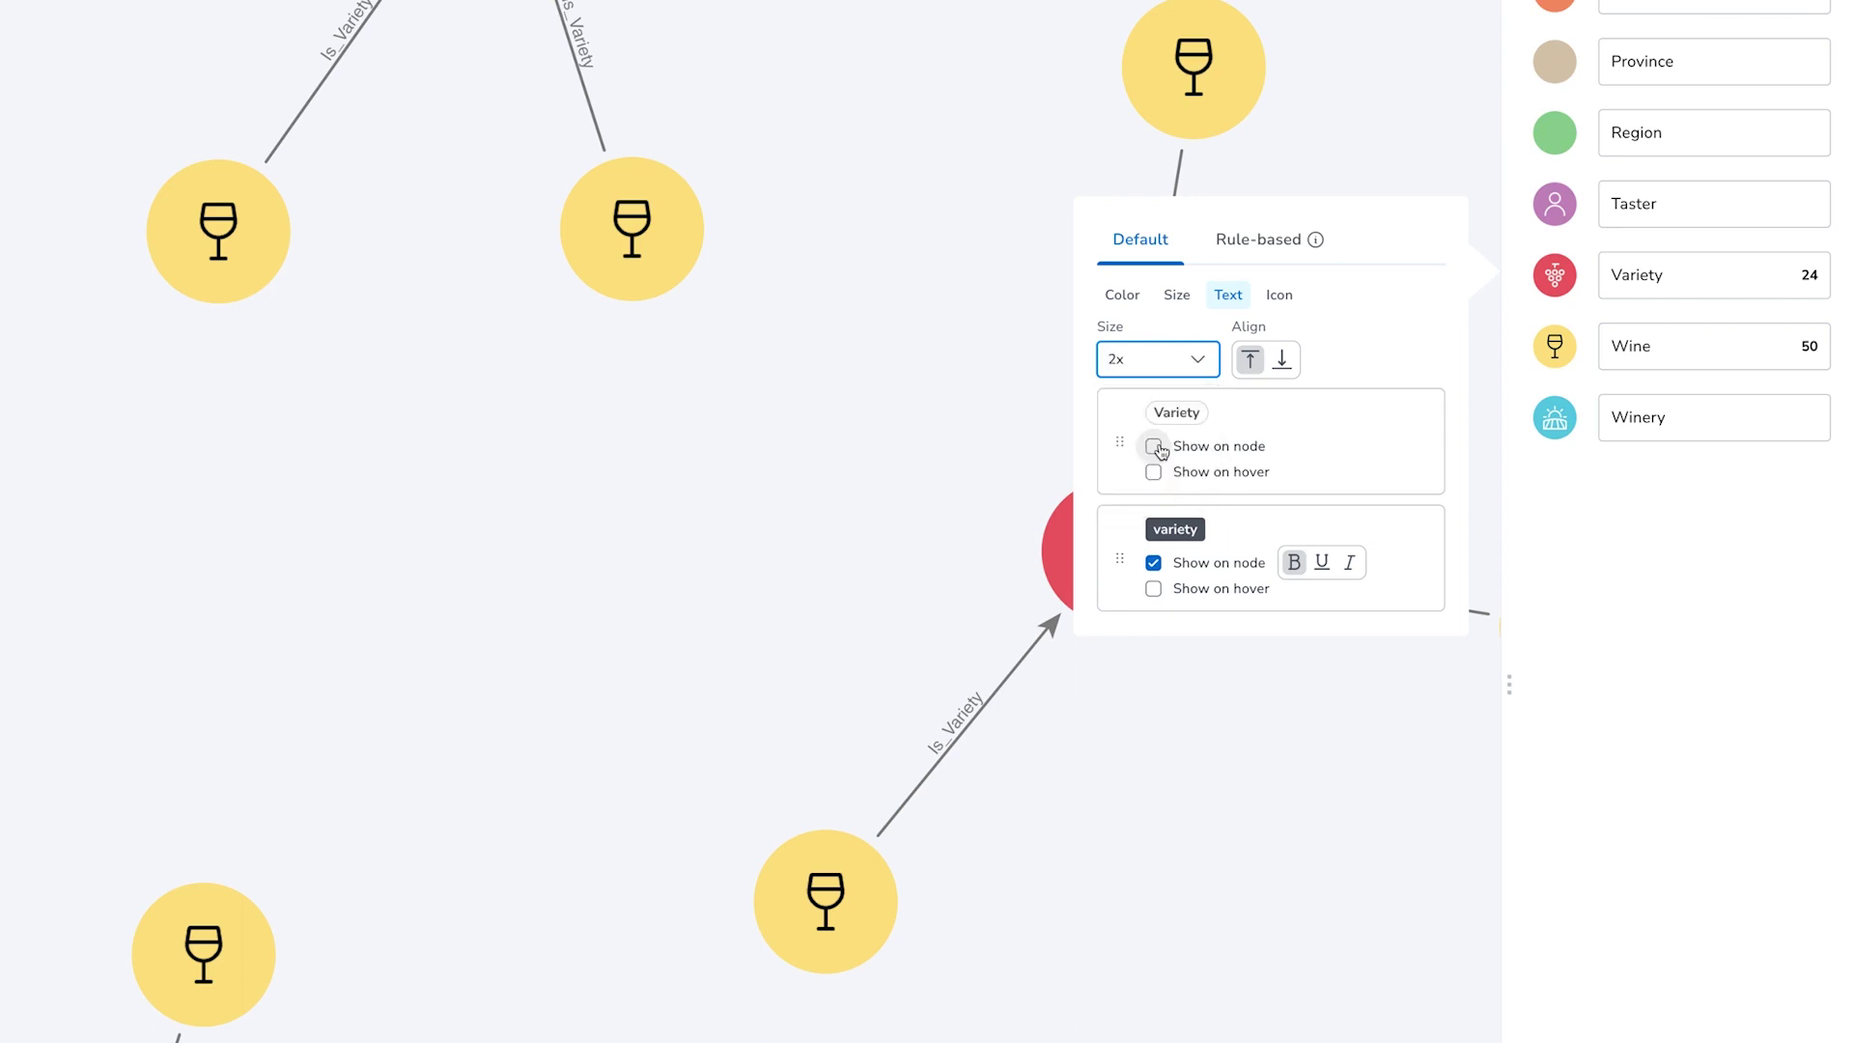
left_click(1172, 360)
left_click(1158, 485)
left_click(1539, 350)
Show each wine's title as the caption on Wine nodes.
left_click(1223, 366)
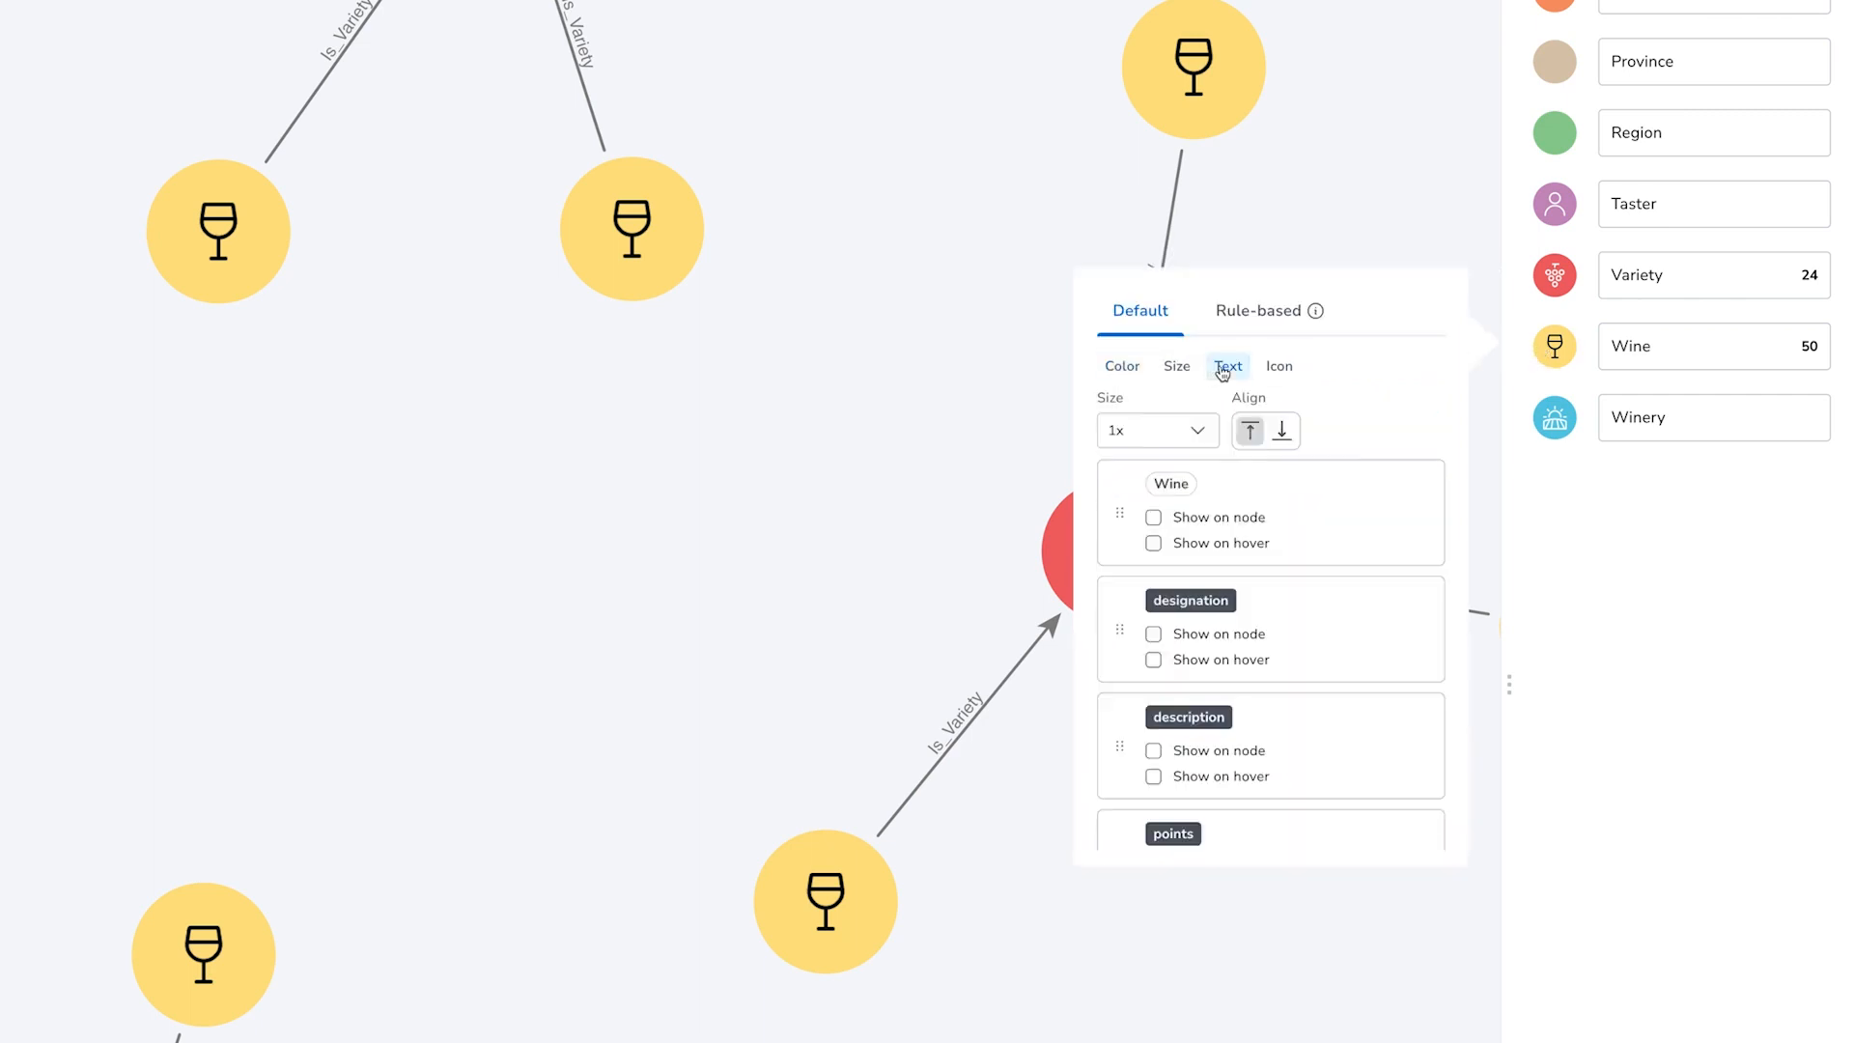
scroll(1359, 764, "down", 3)
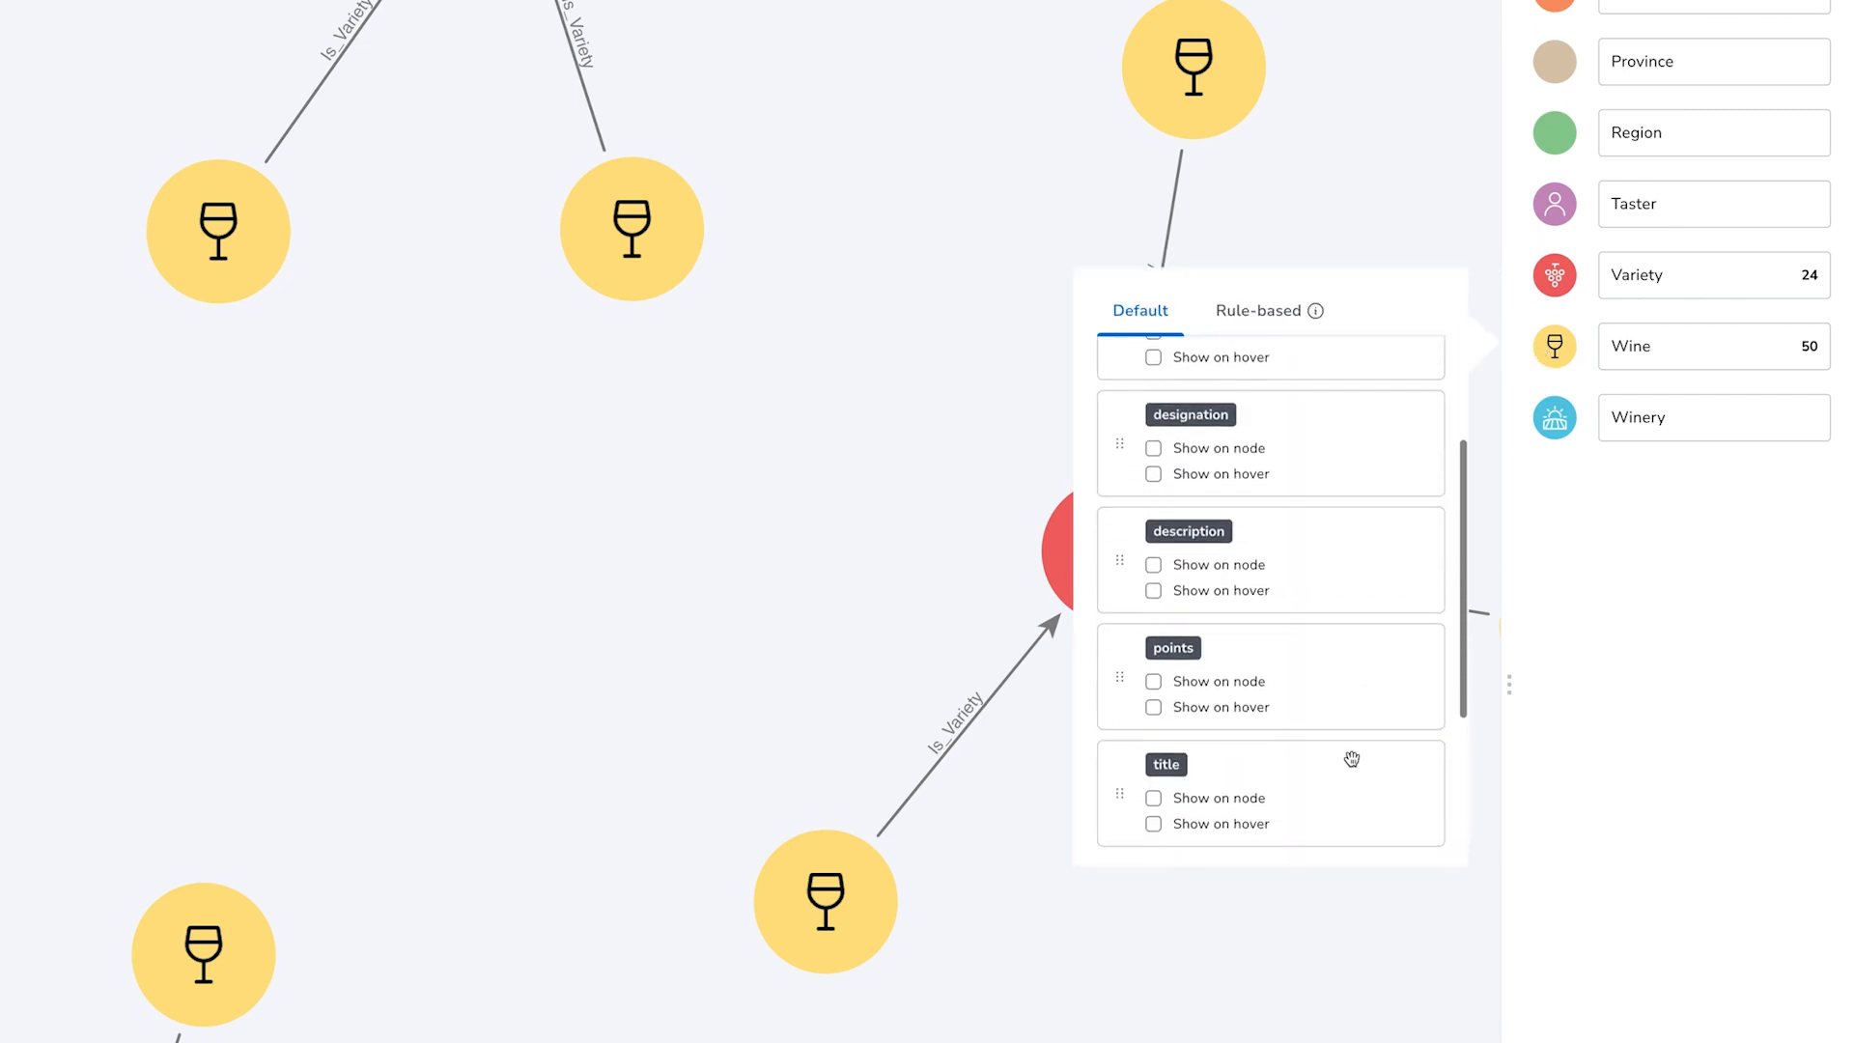
scroll(1351, 756, "down", 2)
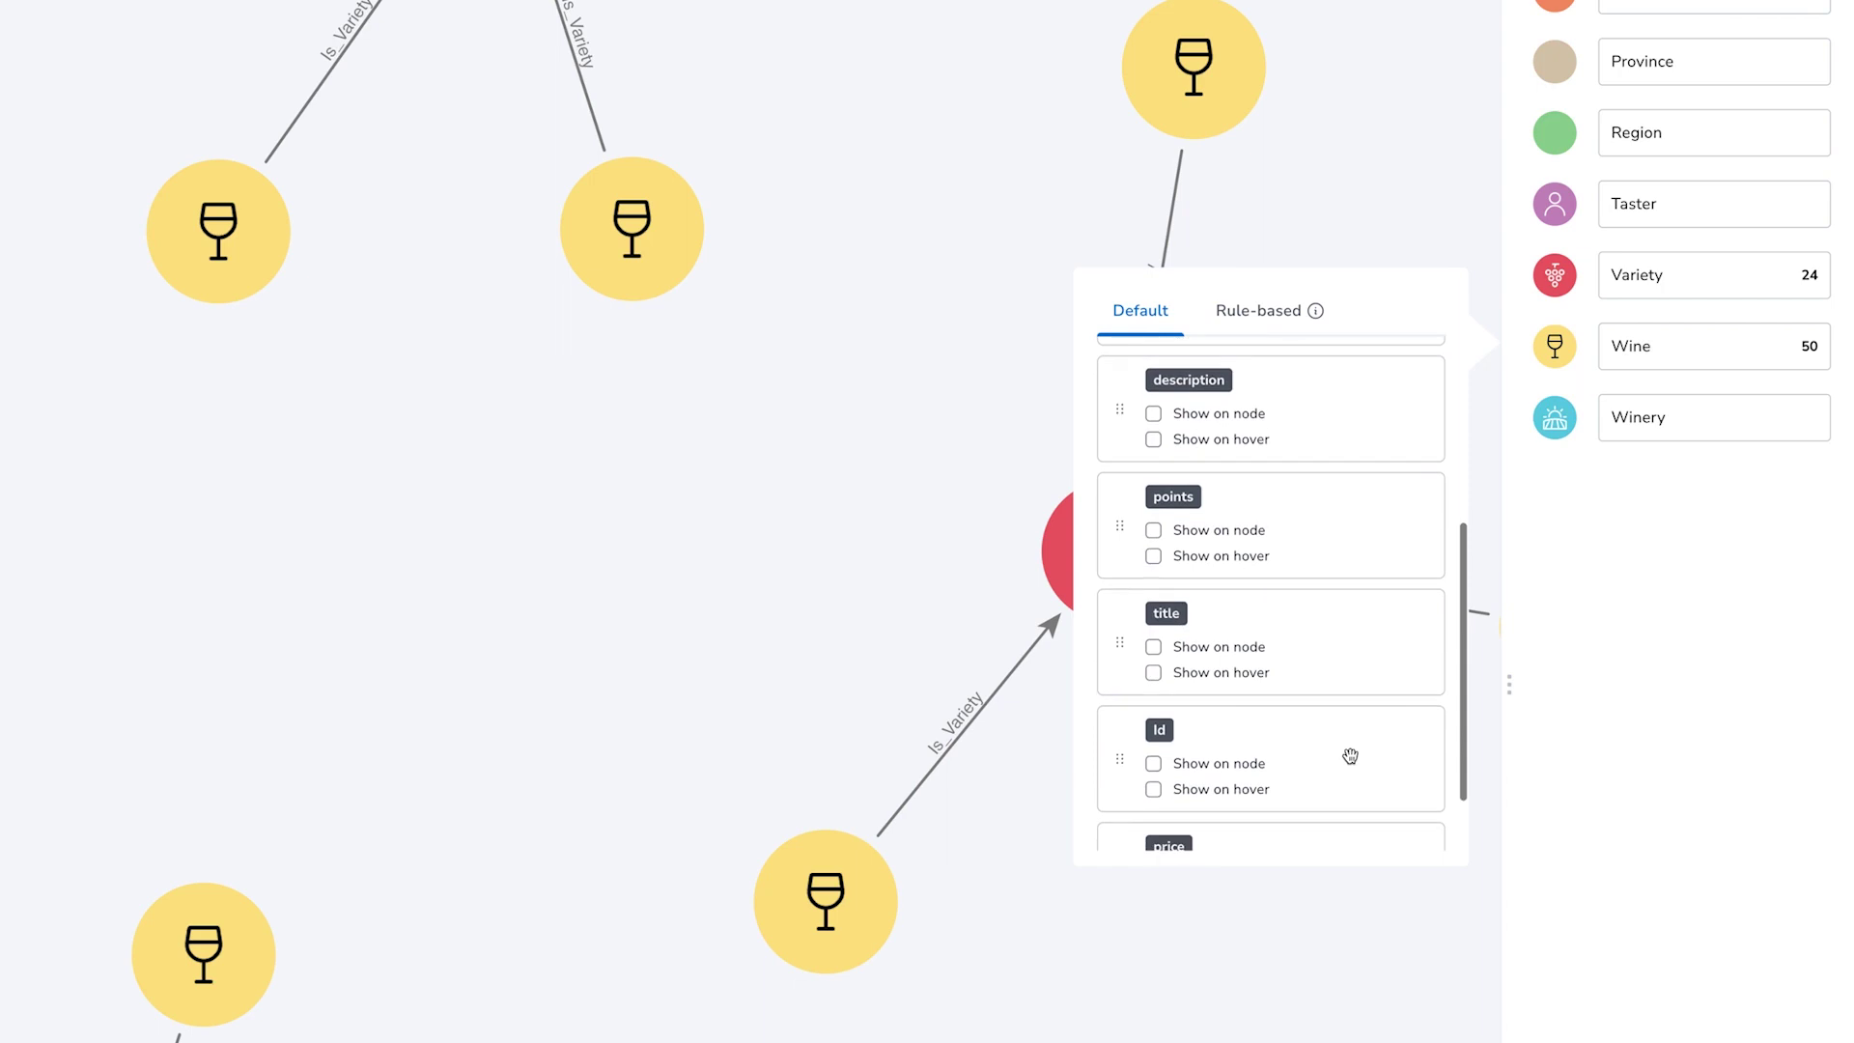
left_click(1155, 648)
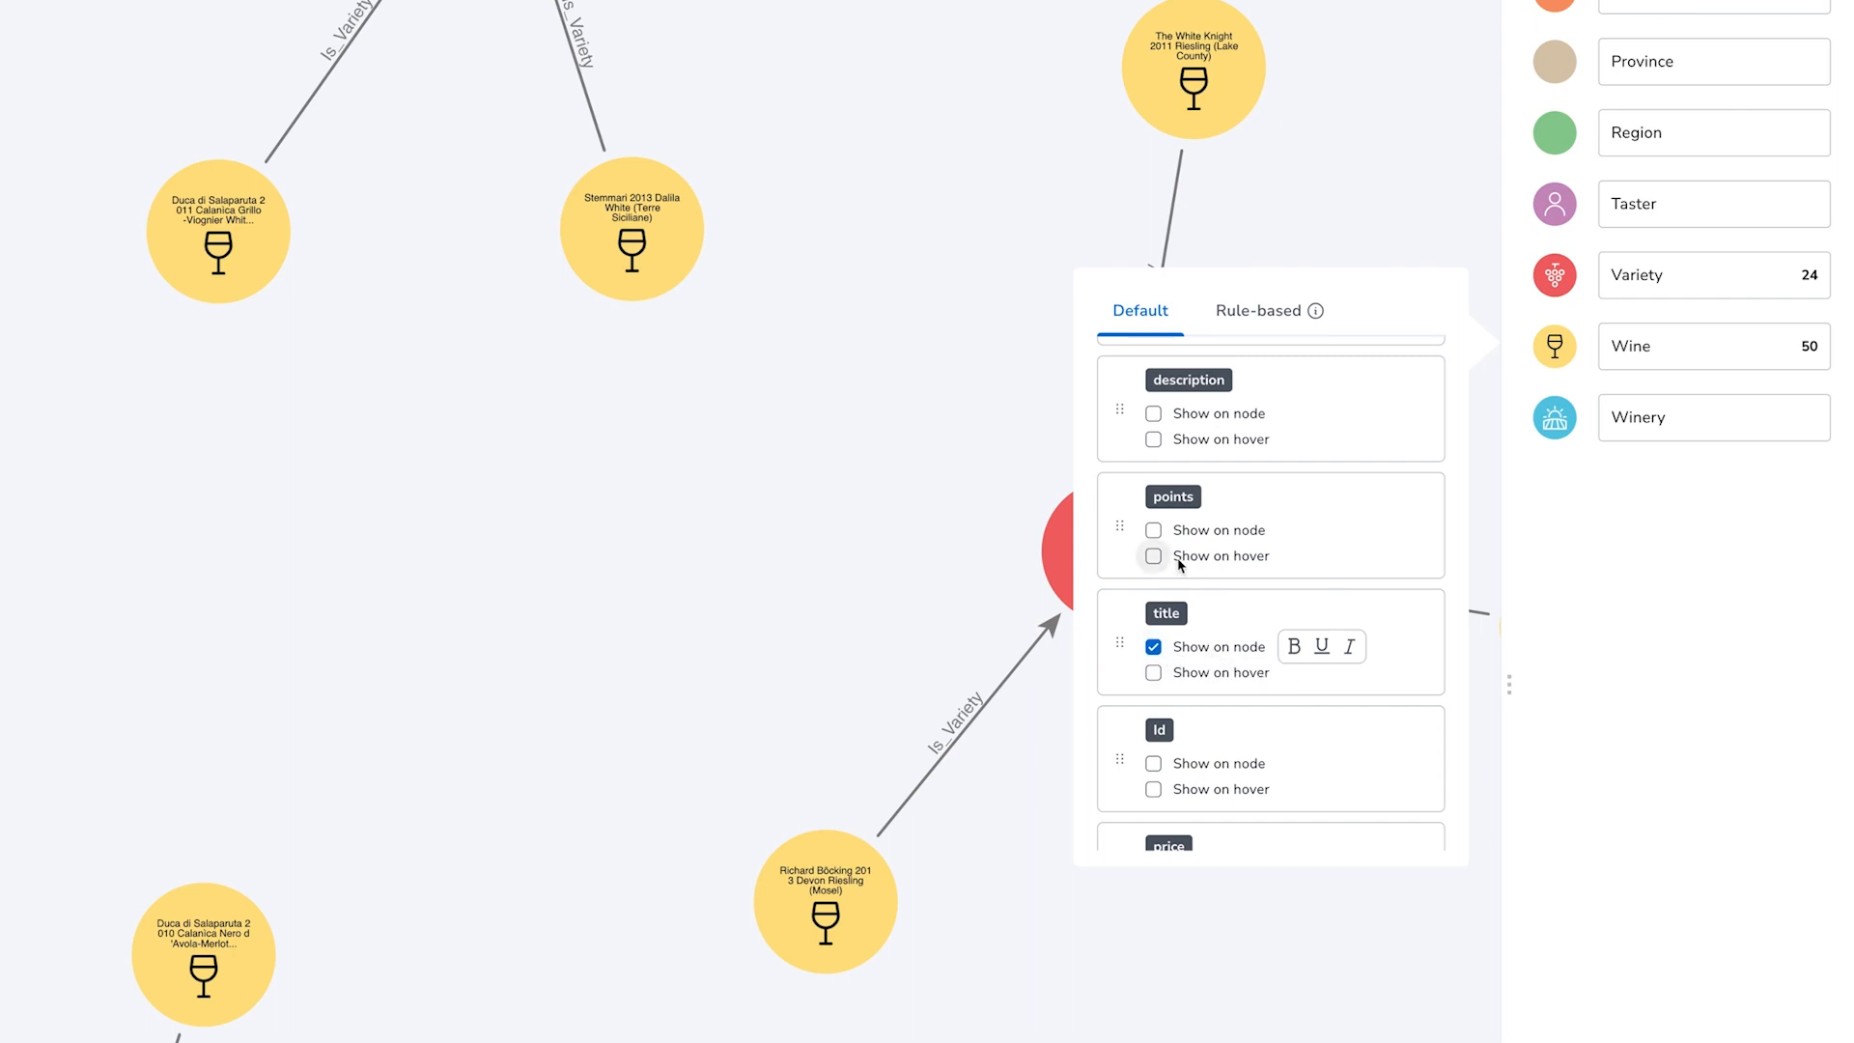
scroll(1203, 594, "down", 2)
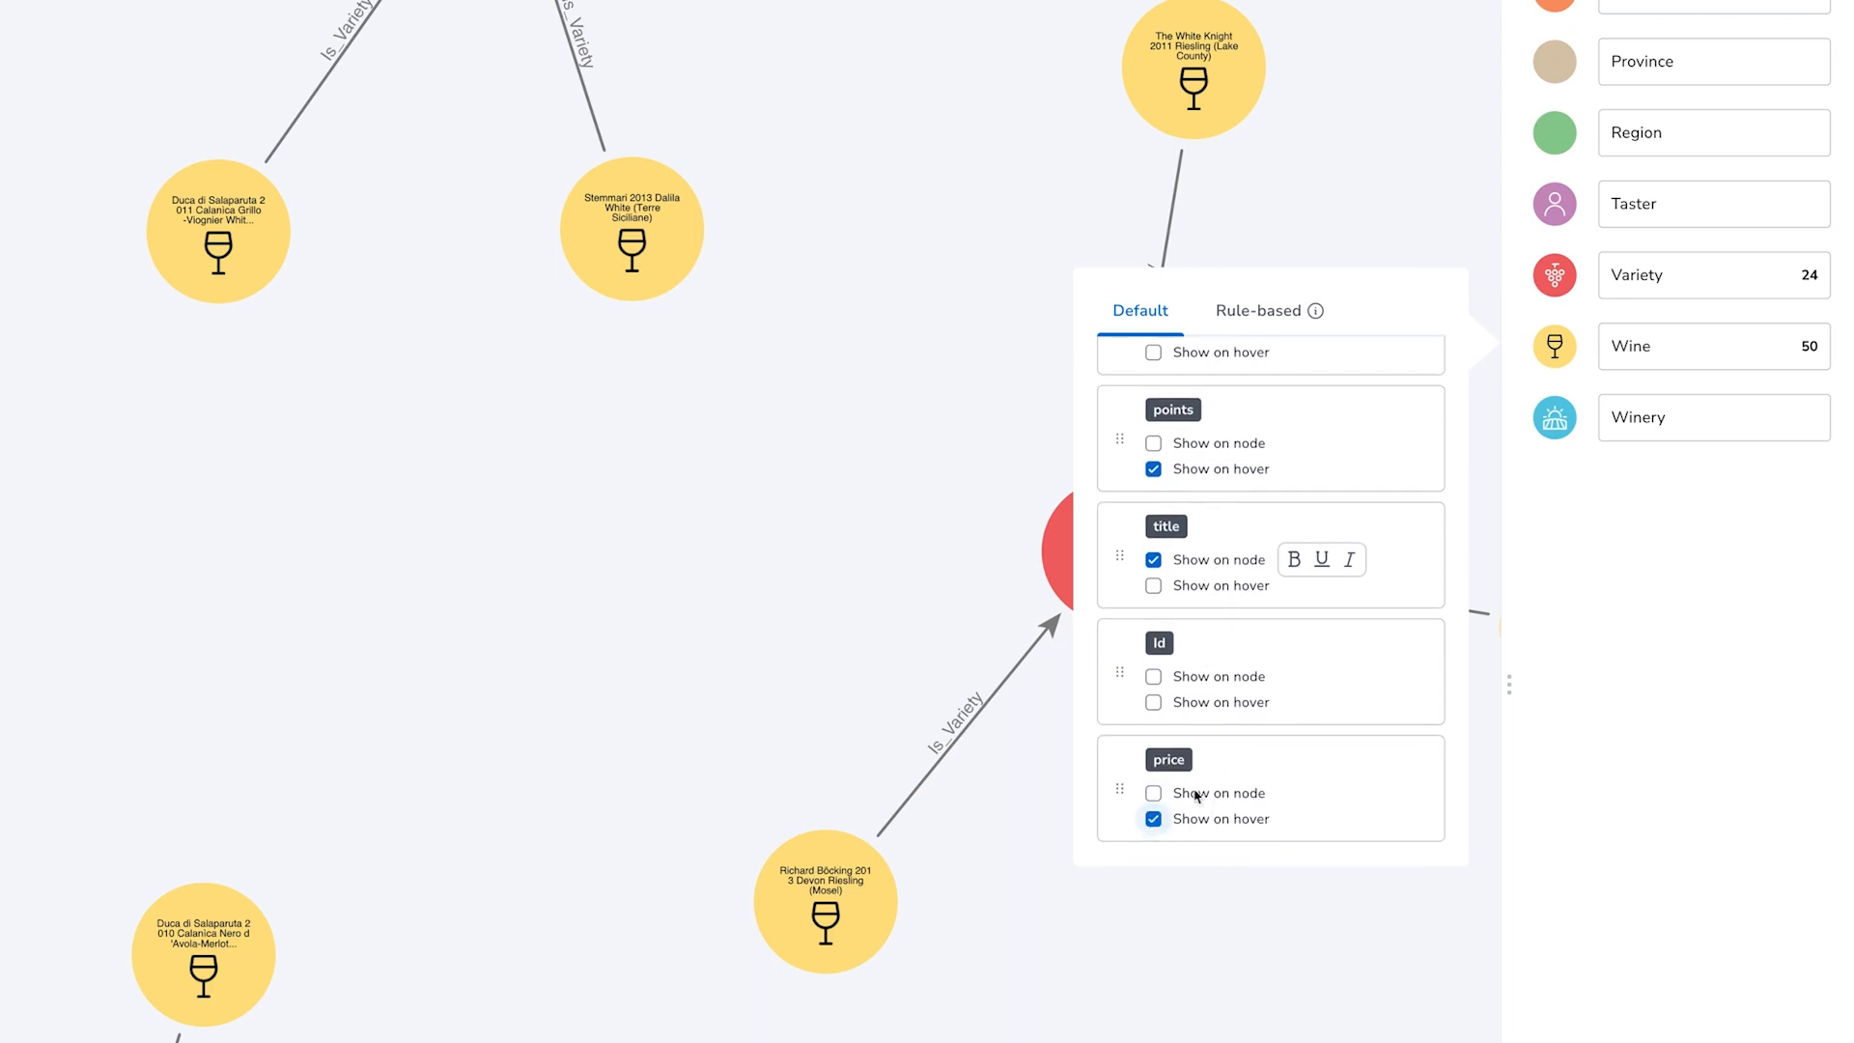
scroll(1317, 683, "up", 3)
scroll(1317, 683, "up", 3)
scroll(1317, 682, "up", 3)
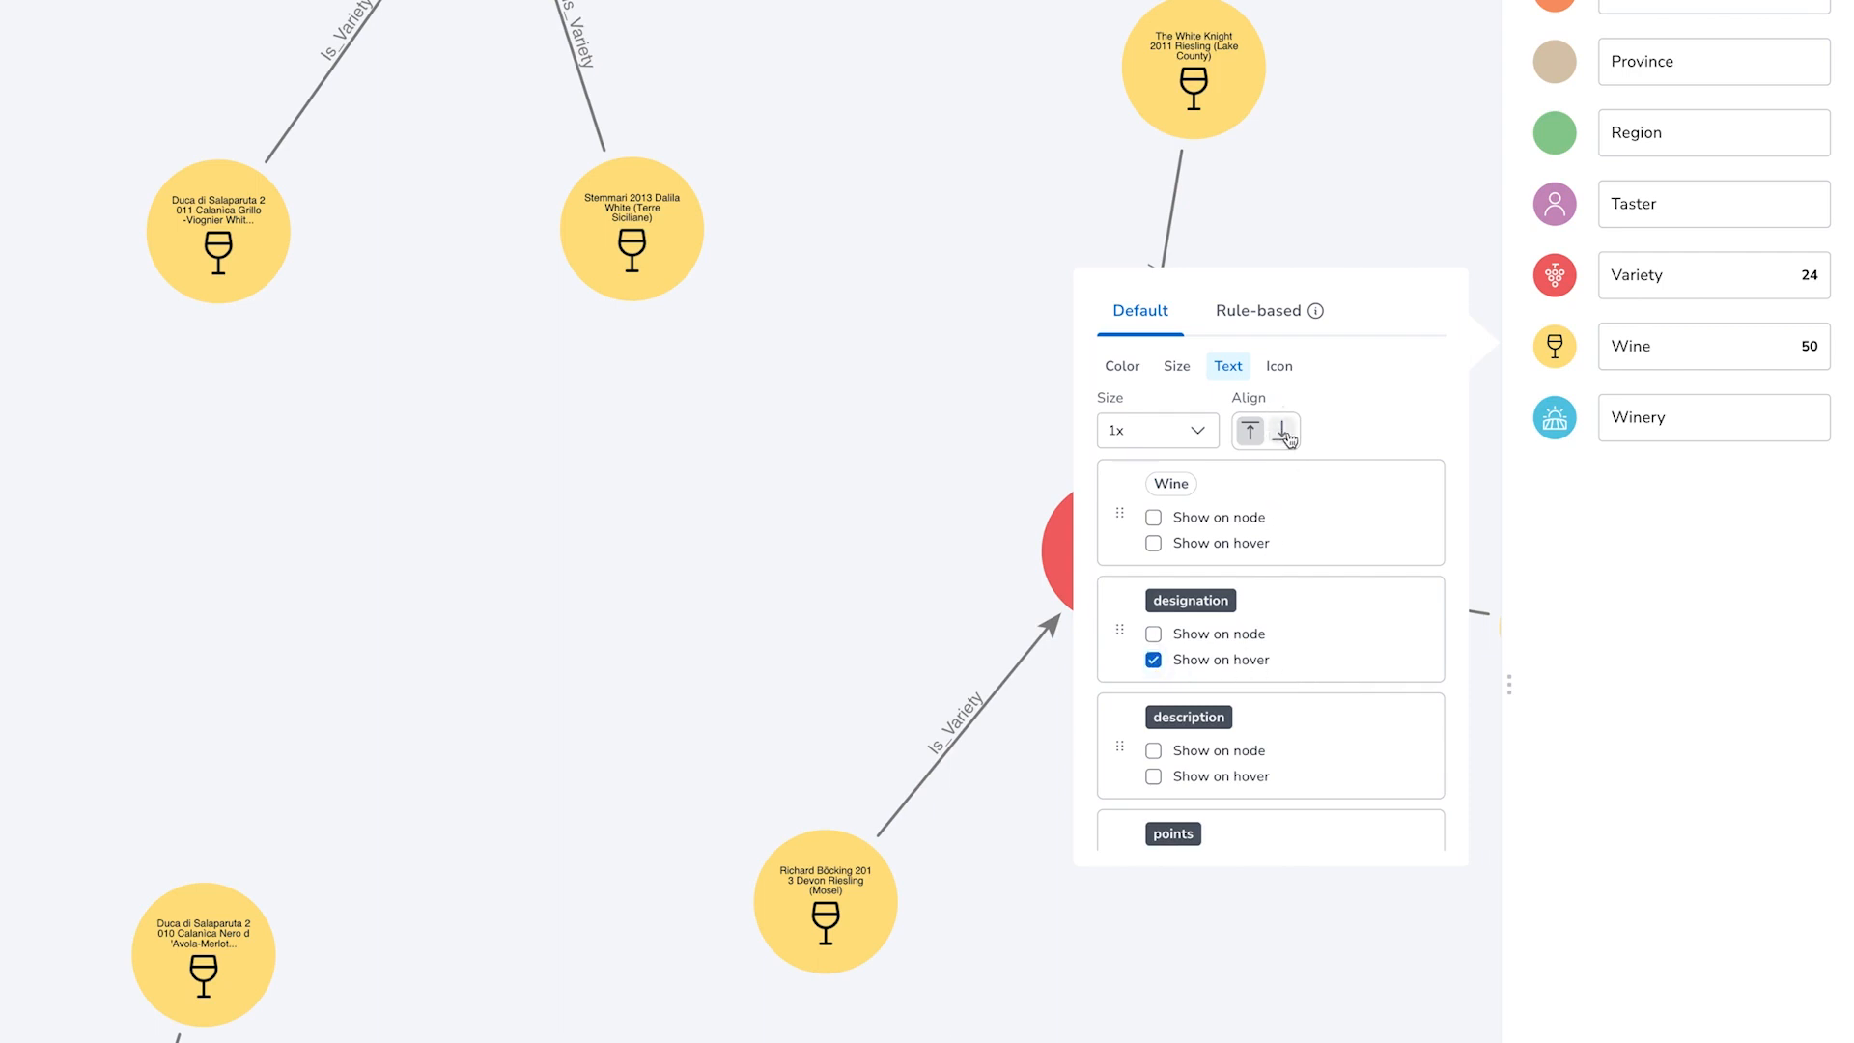
left_click(1283, 431)
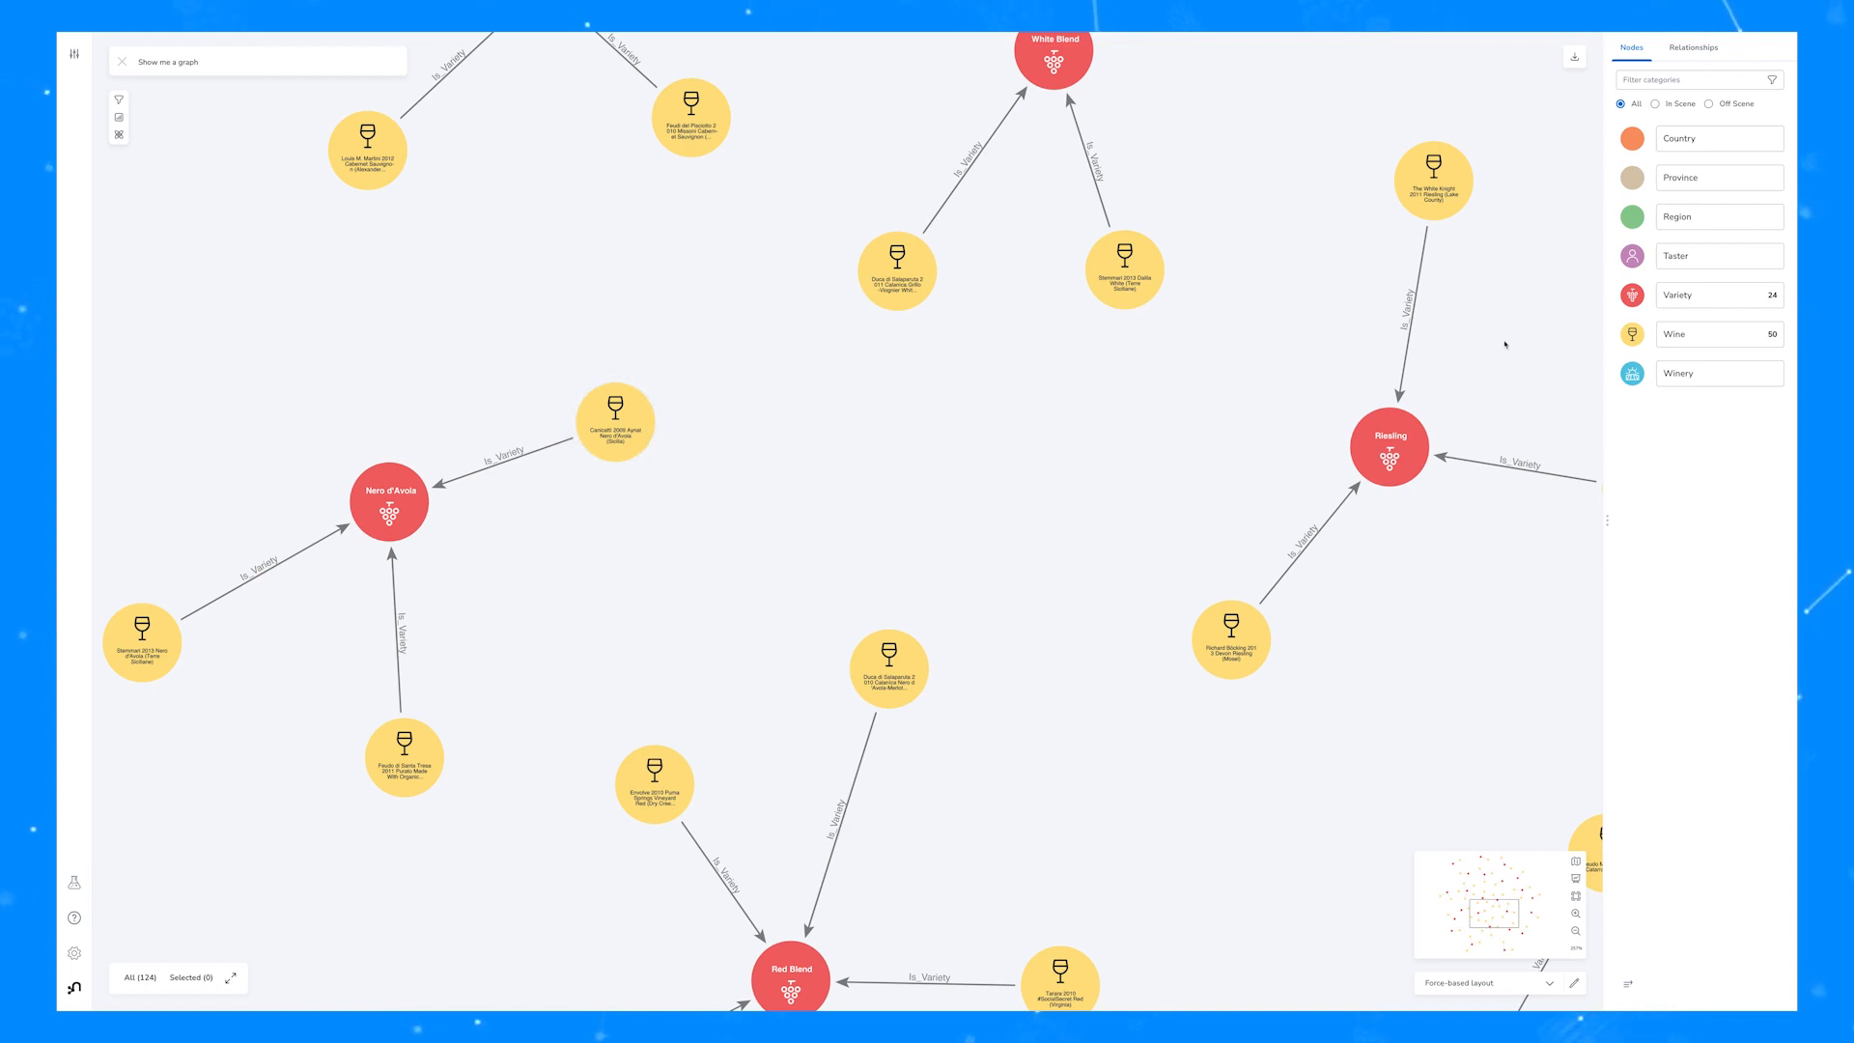
Start a new rule-based style for Wine nodes.
left_click(1633, 334)
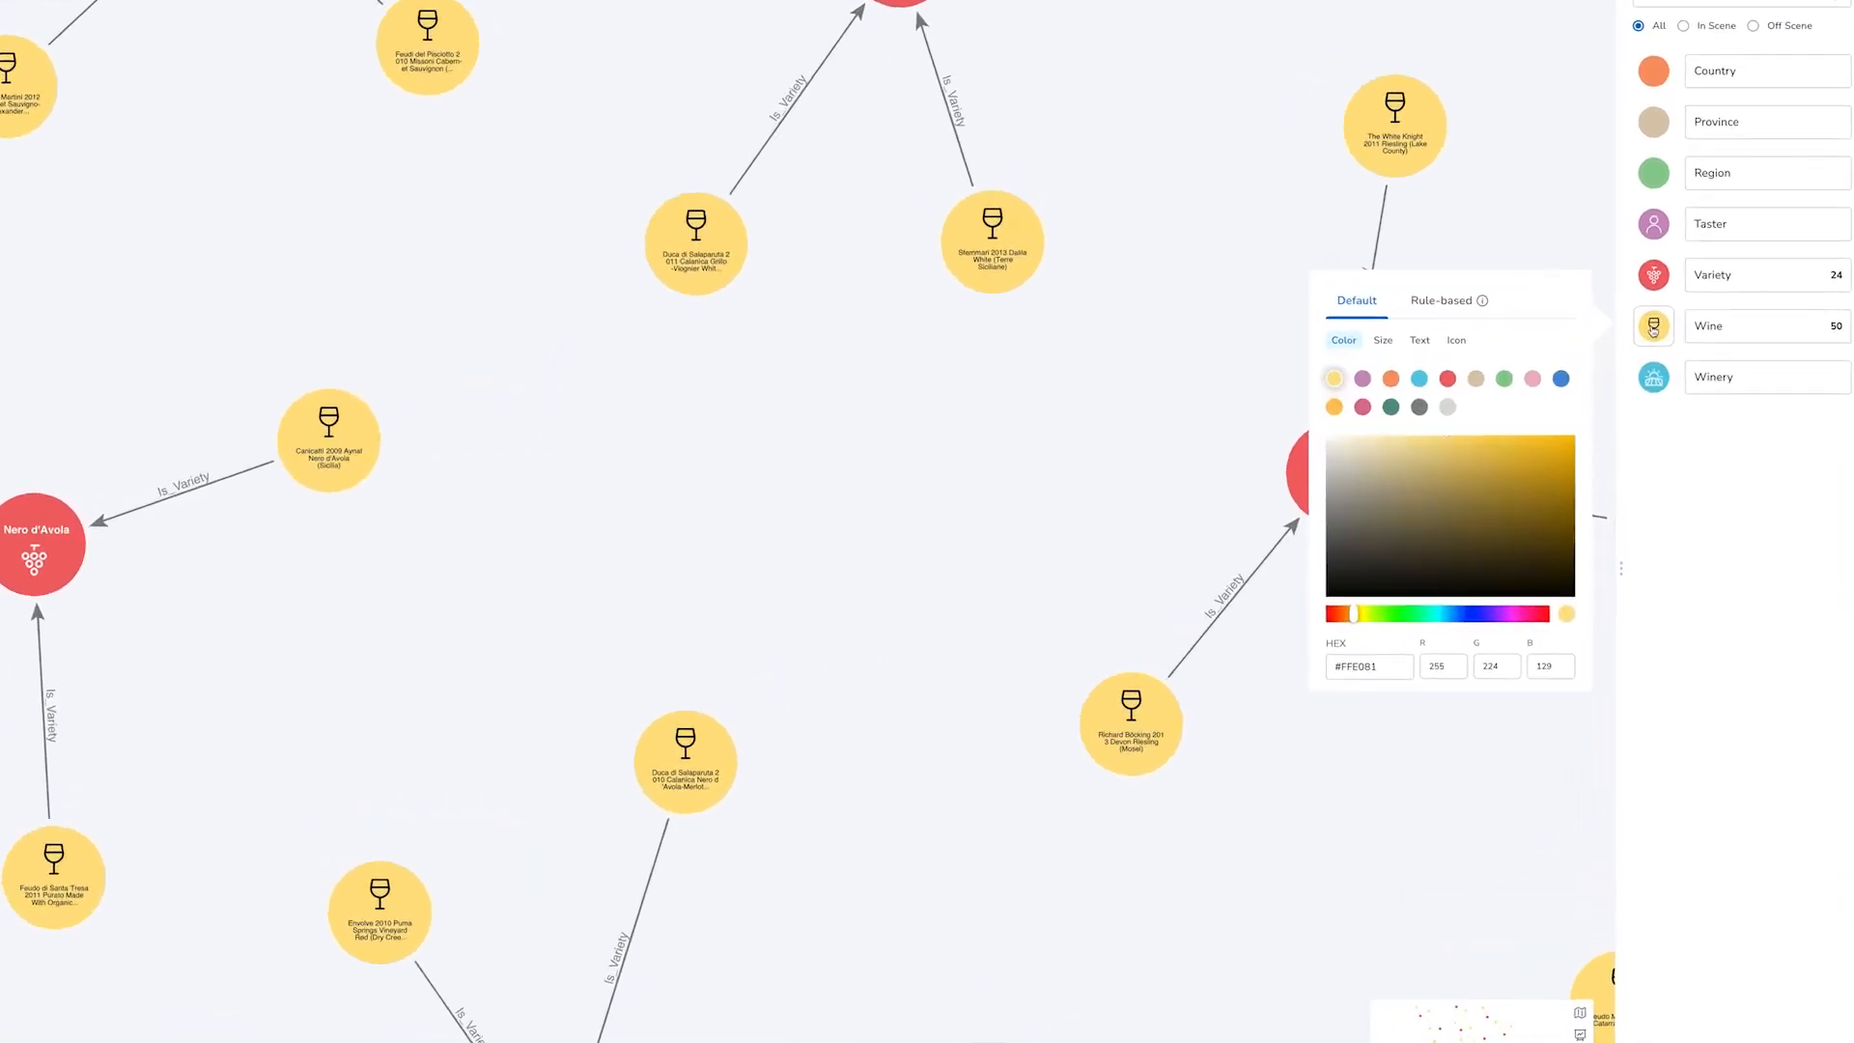
left_click(1463, 311)
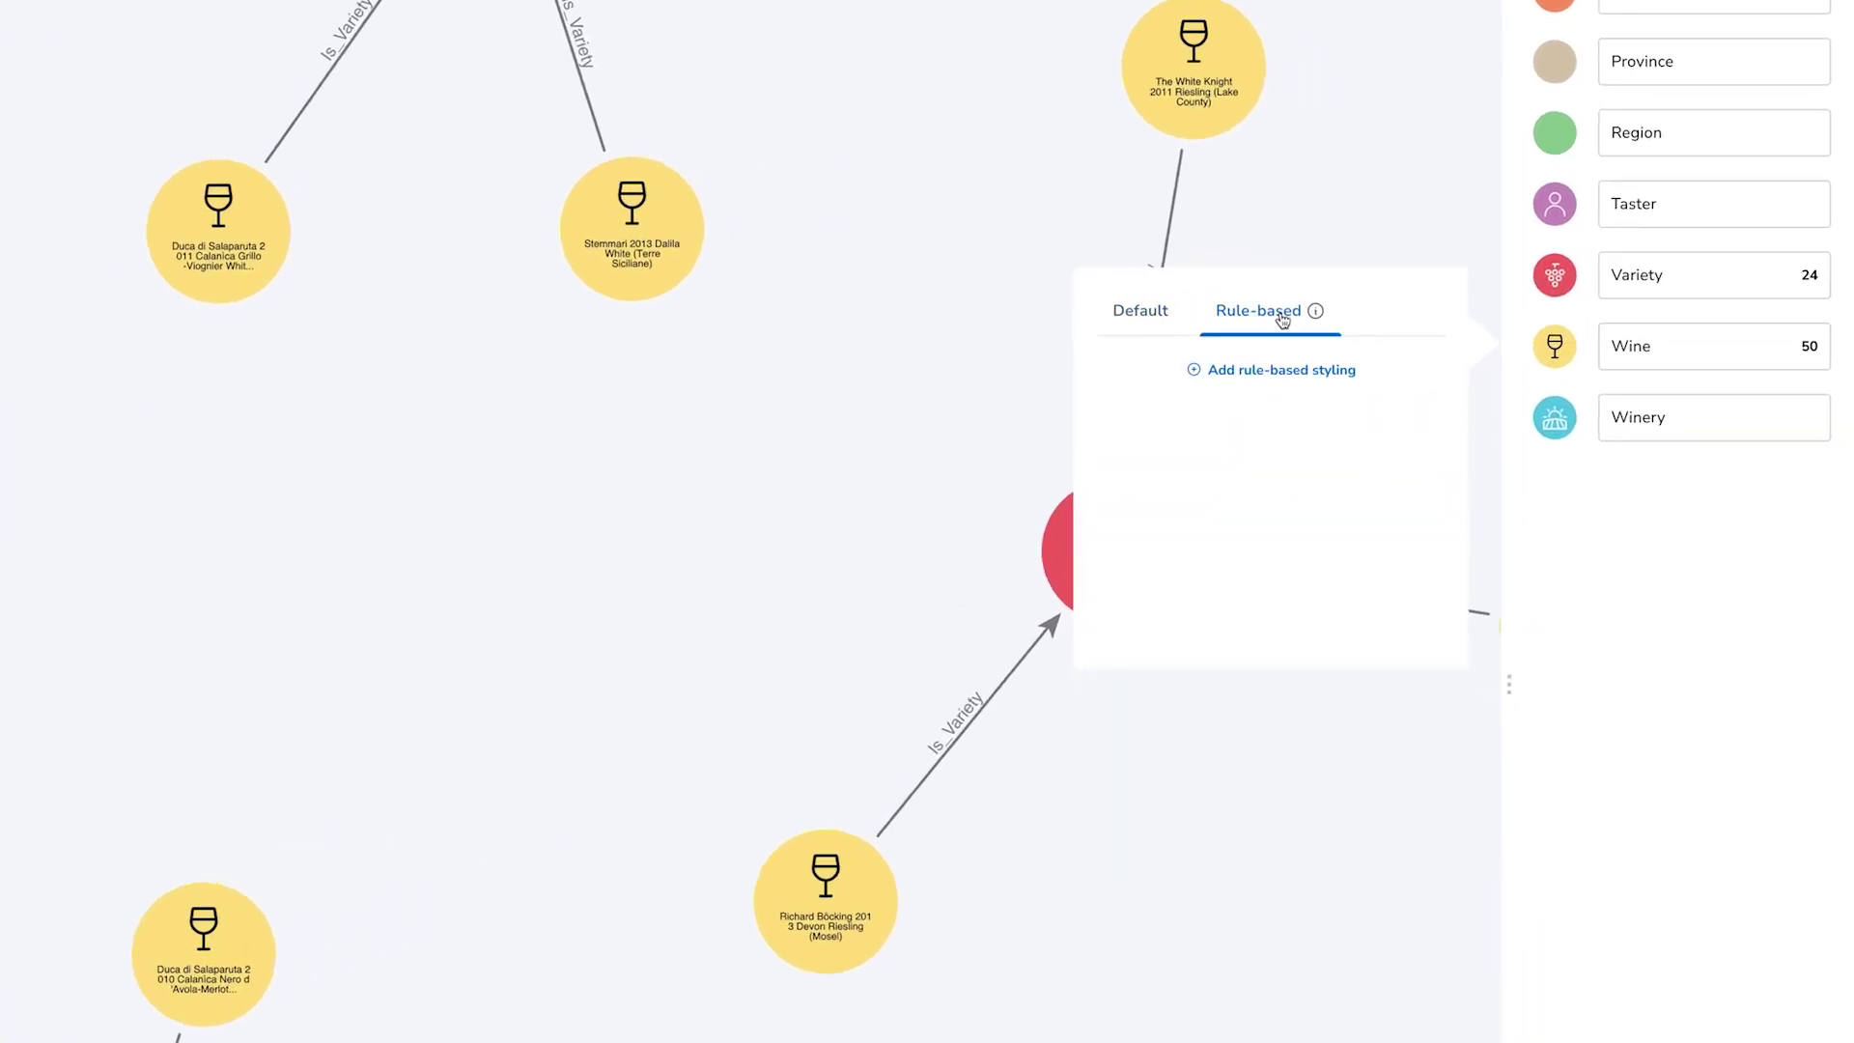
left_click(1281, 369)
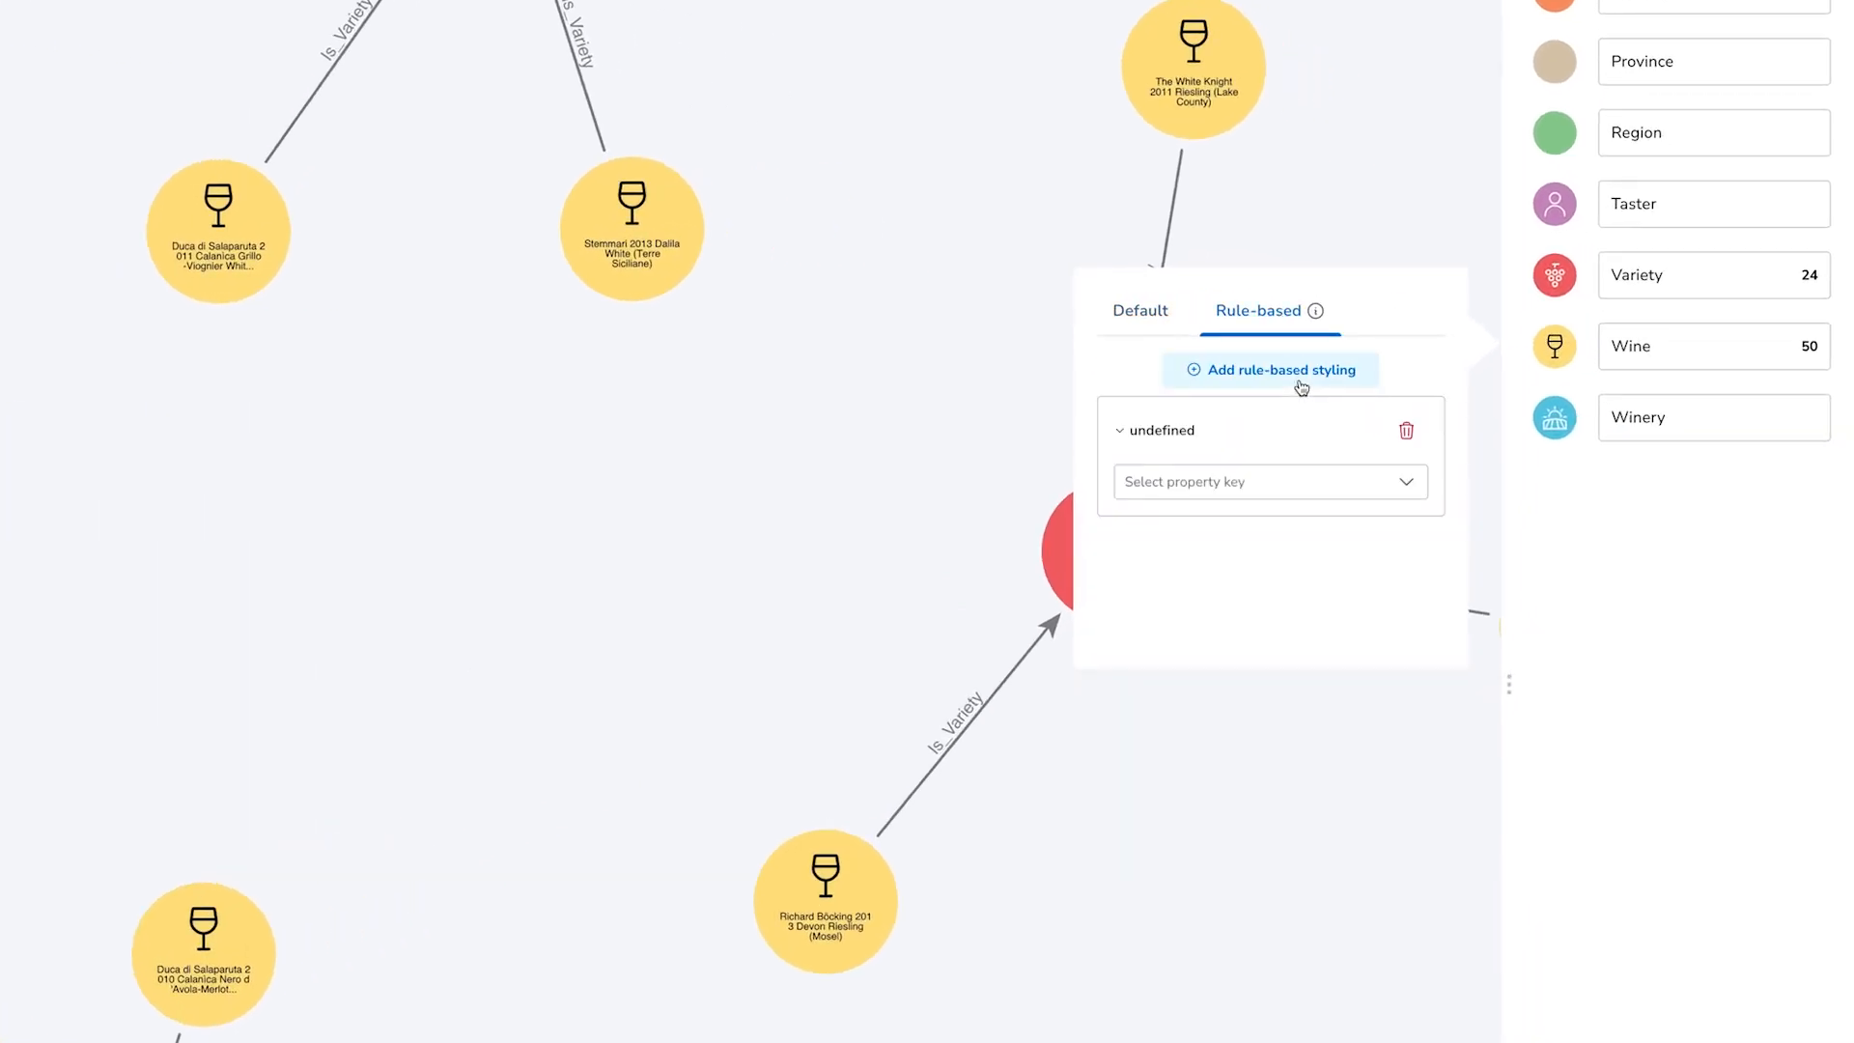
left_click(1300, 482)
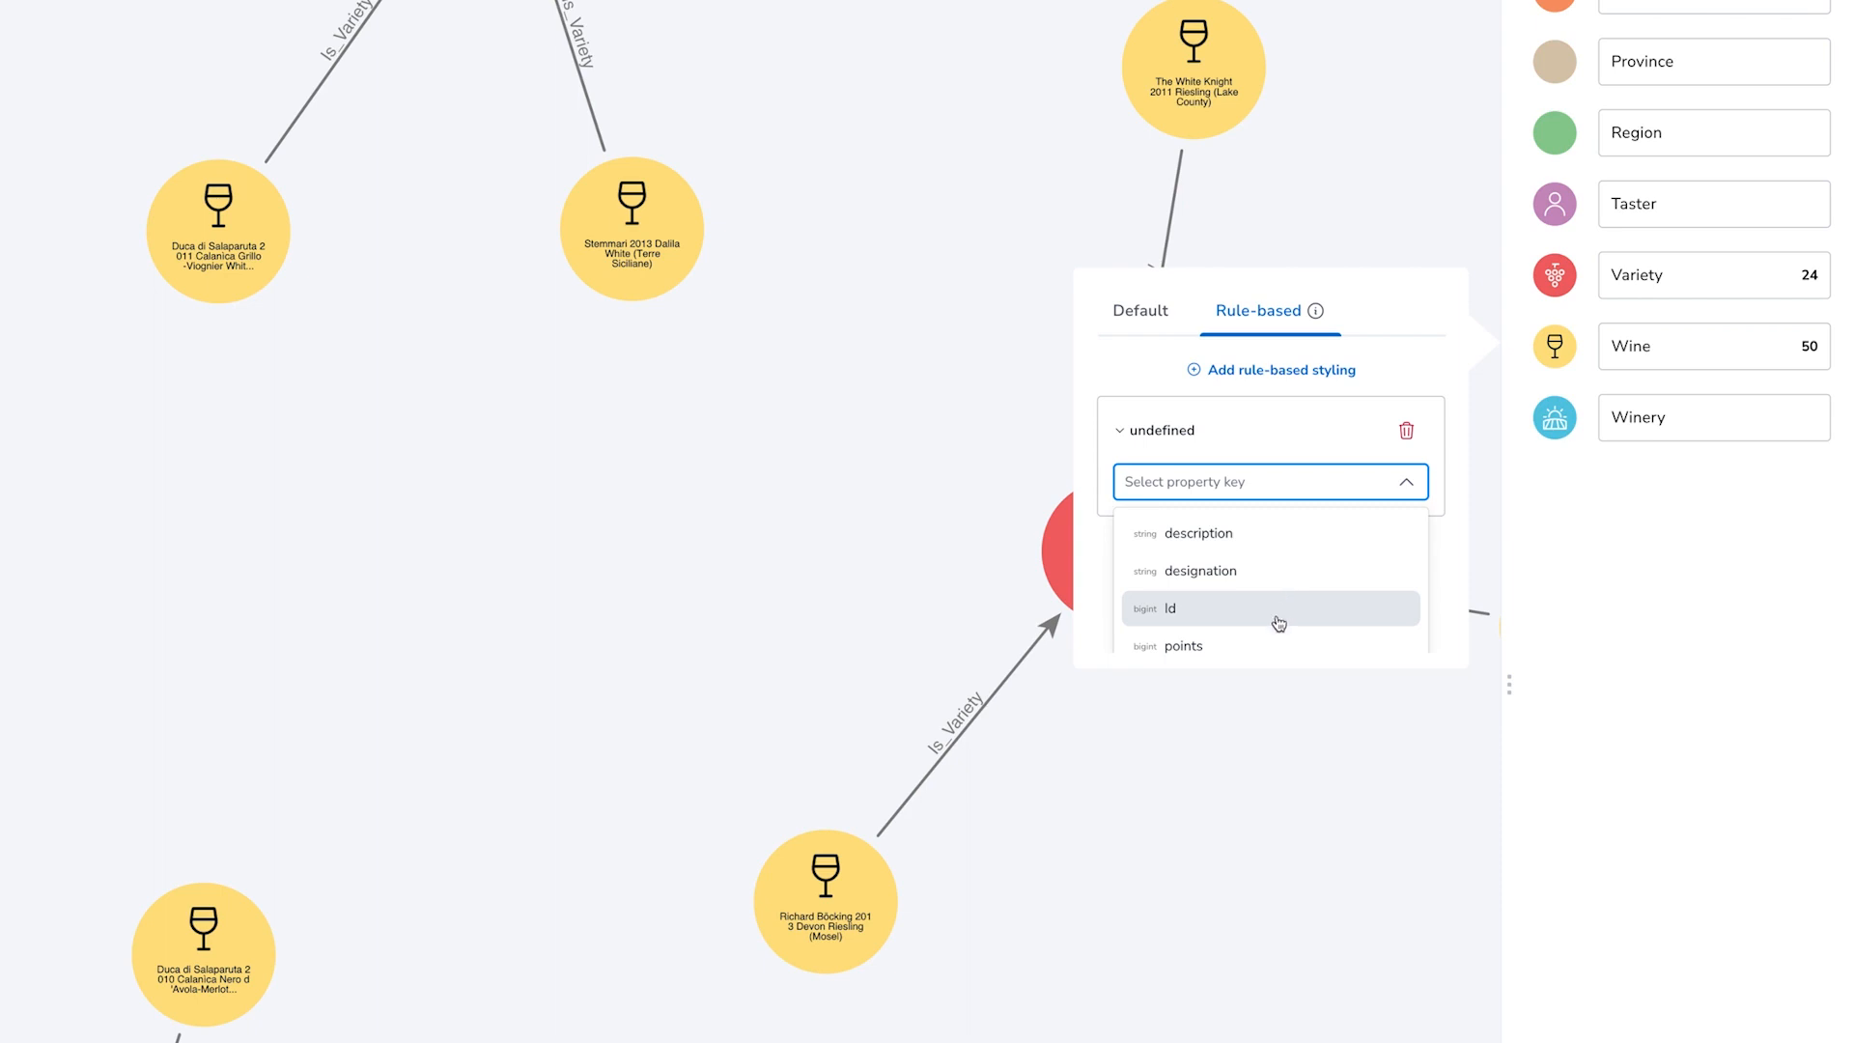
type("pr")
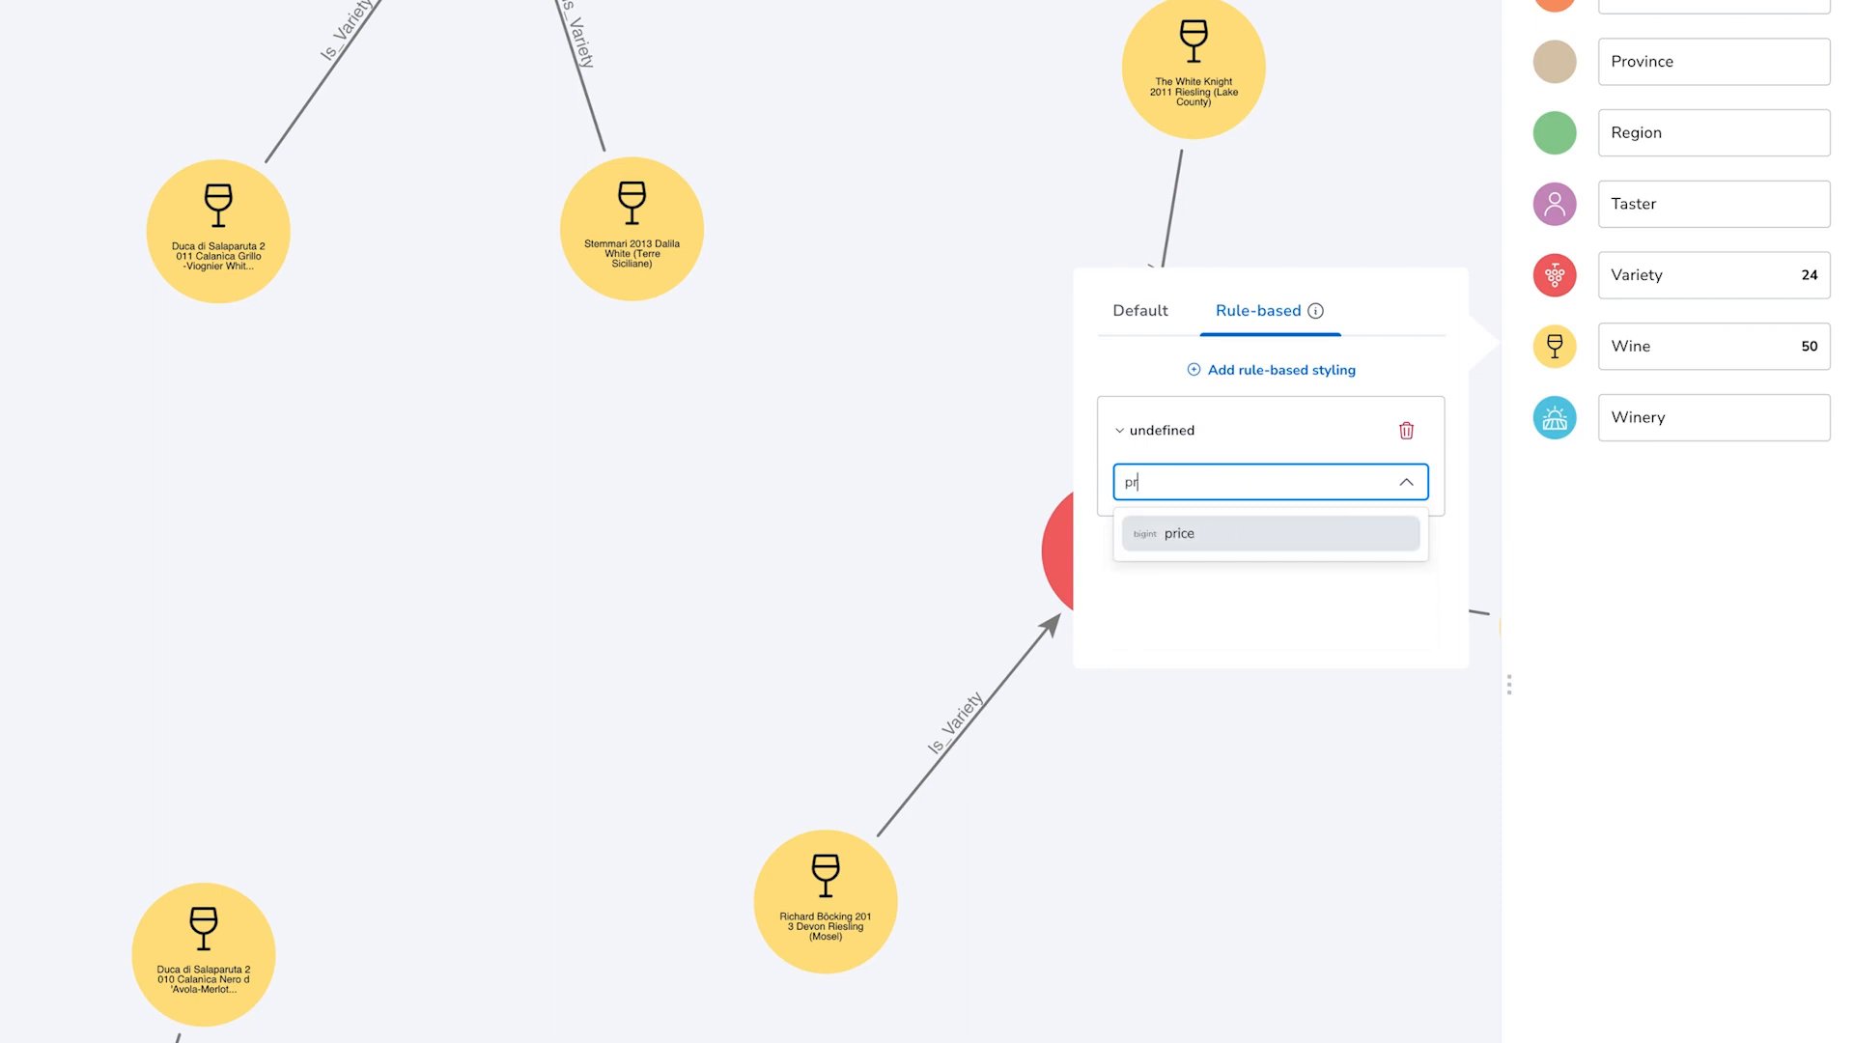
Base the rule on the price property with a 'greater than' condition.
left_click(1294, 552)
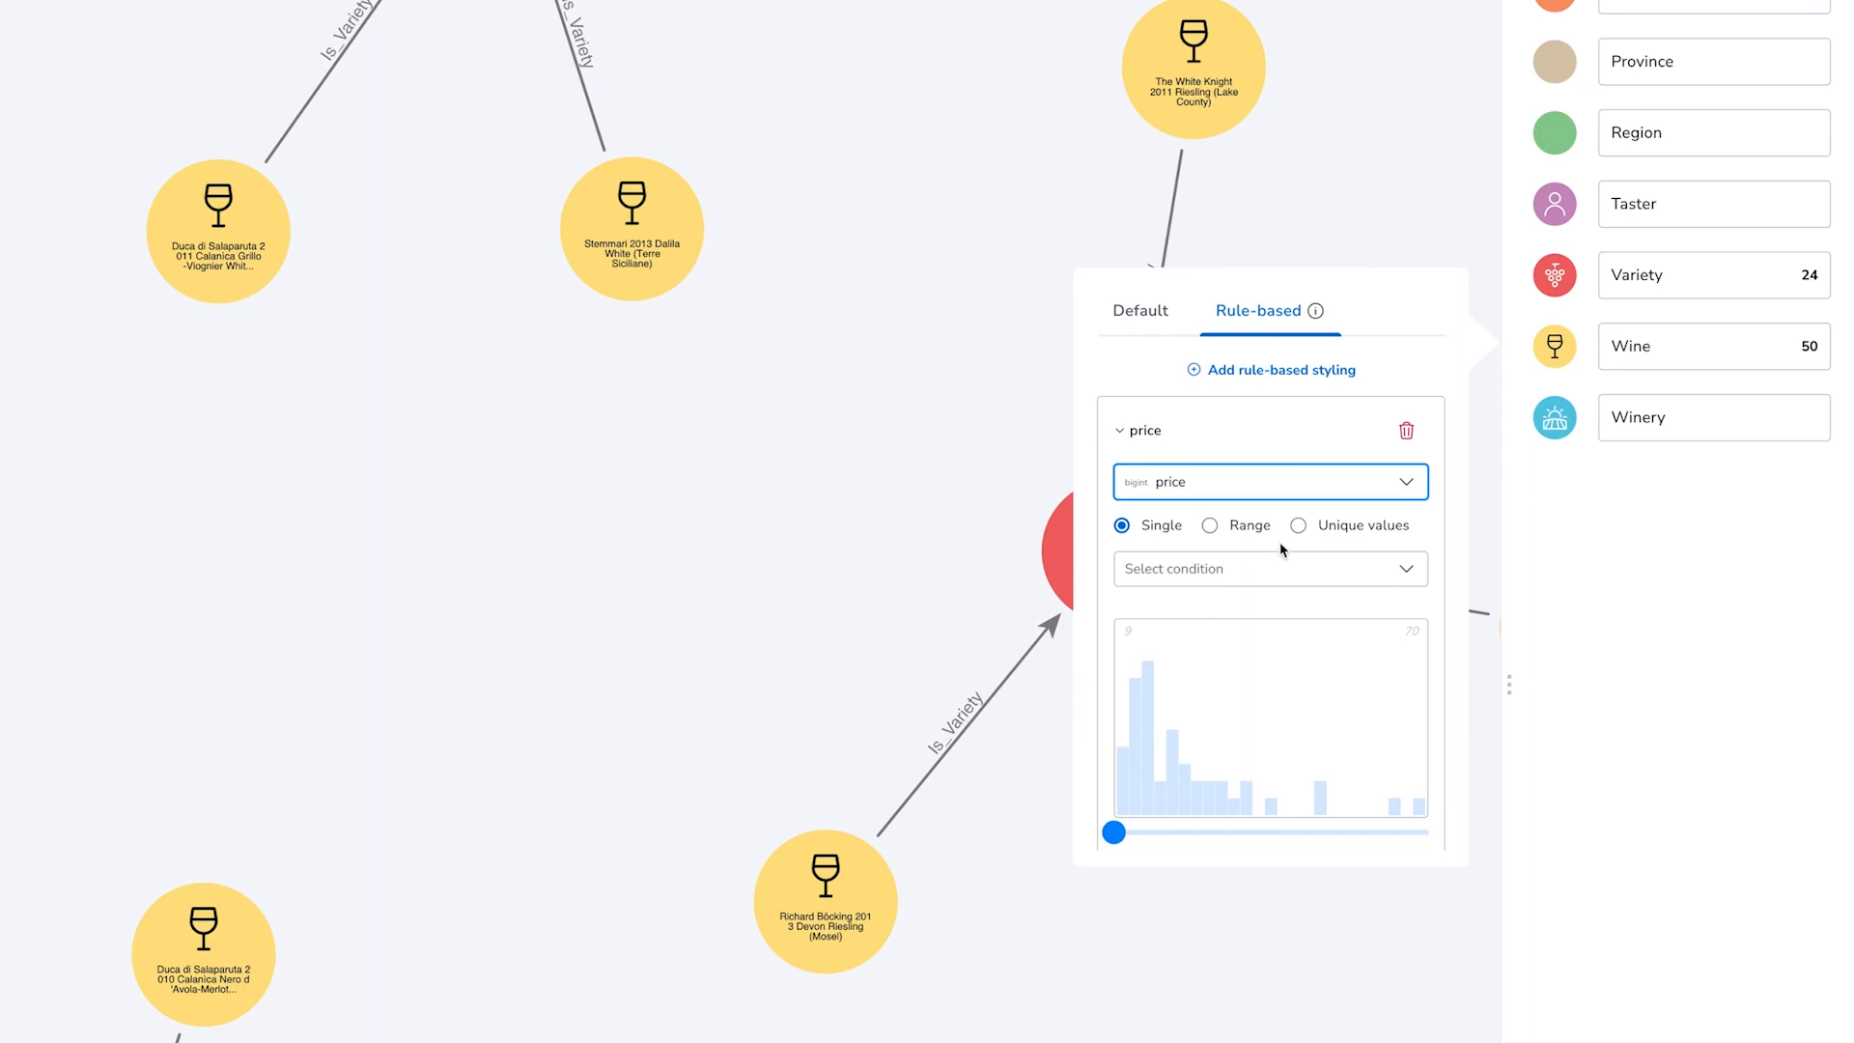
left_click(1220, 565)
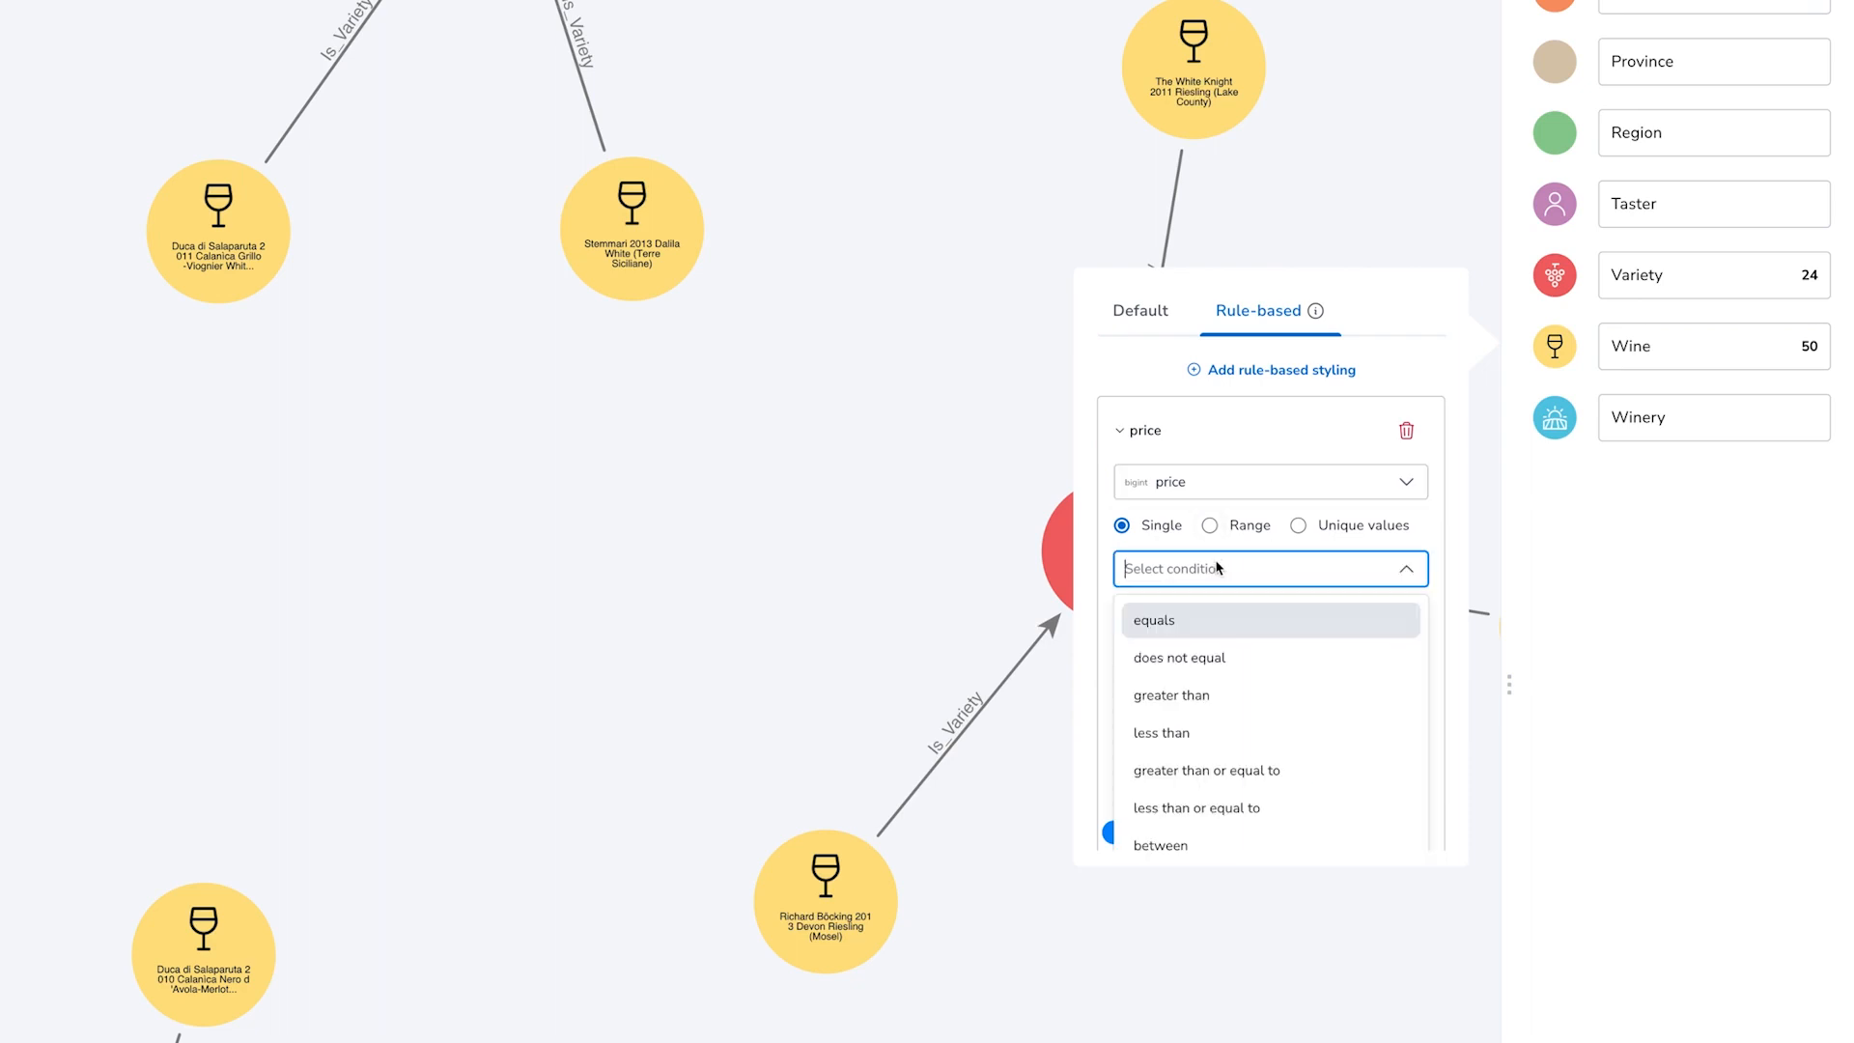
left_click(1224, 696)
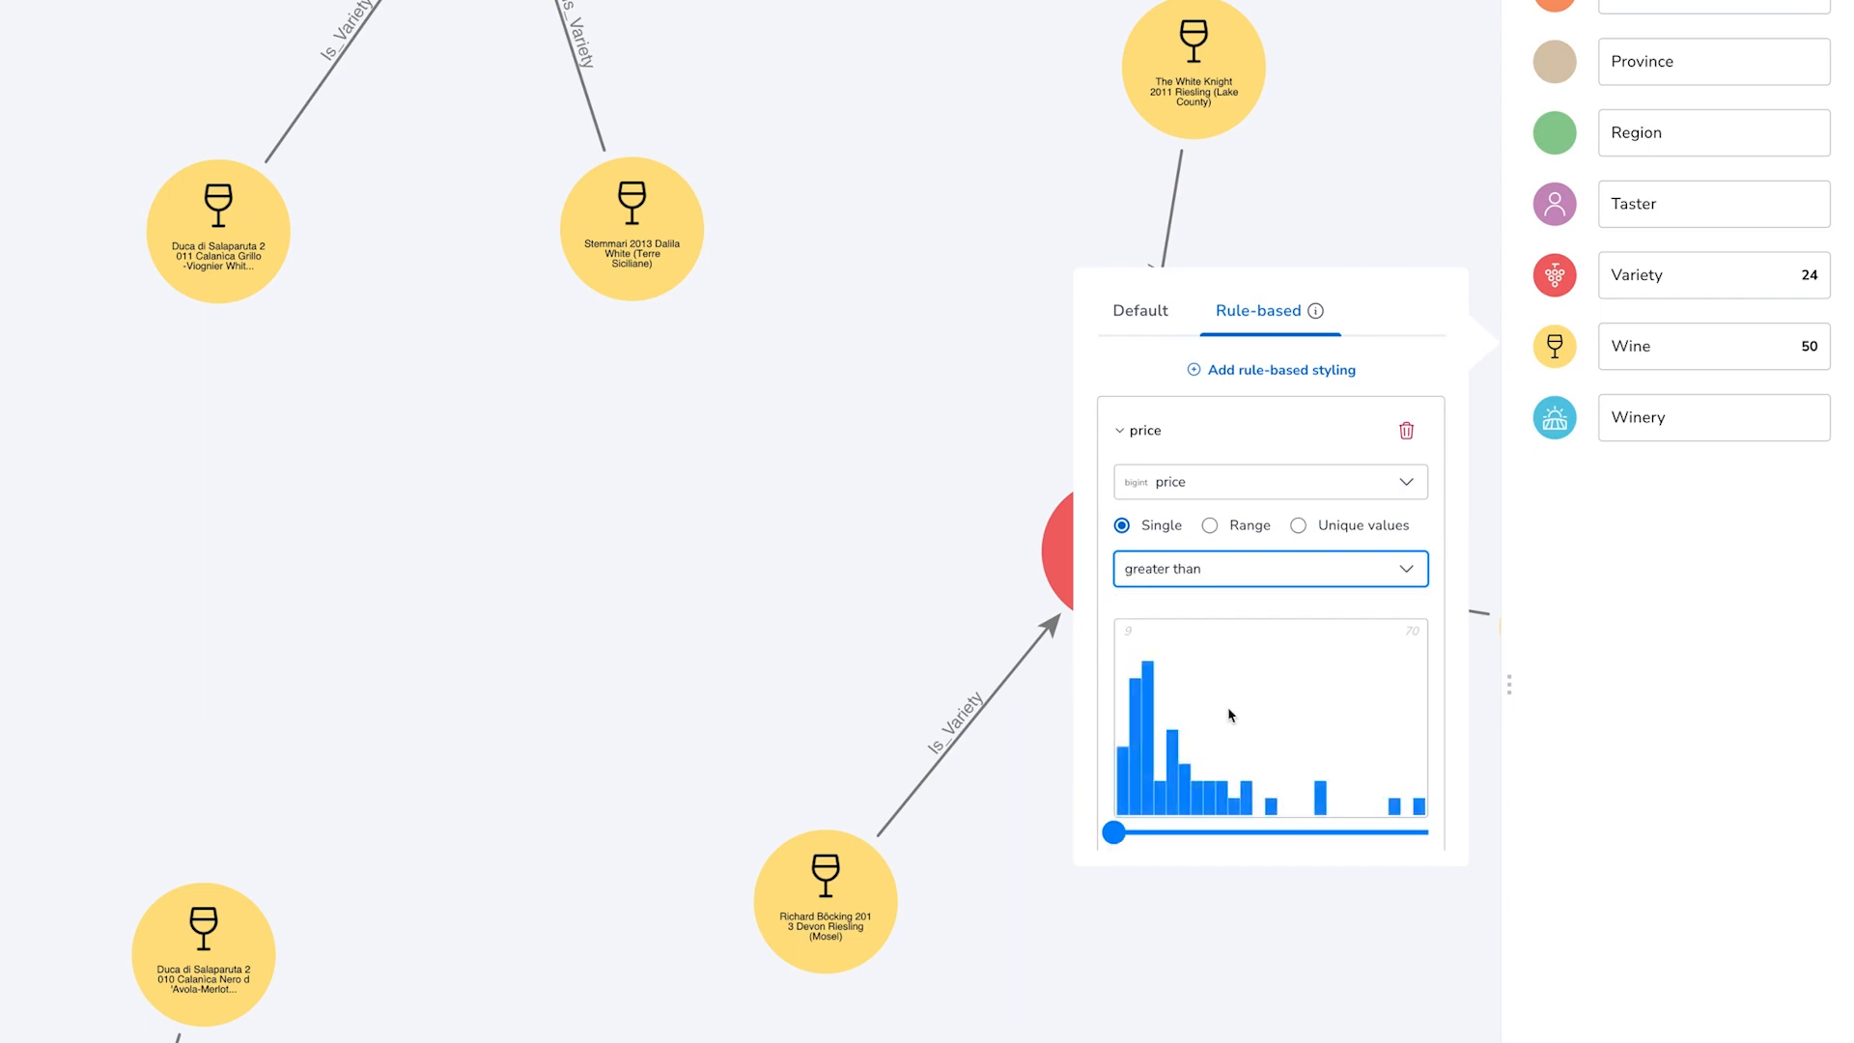
scroll(1232, 715, "down", 2)
Set the price threshold to 20 for the rule.
left_click(1219, 732)
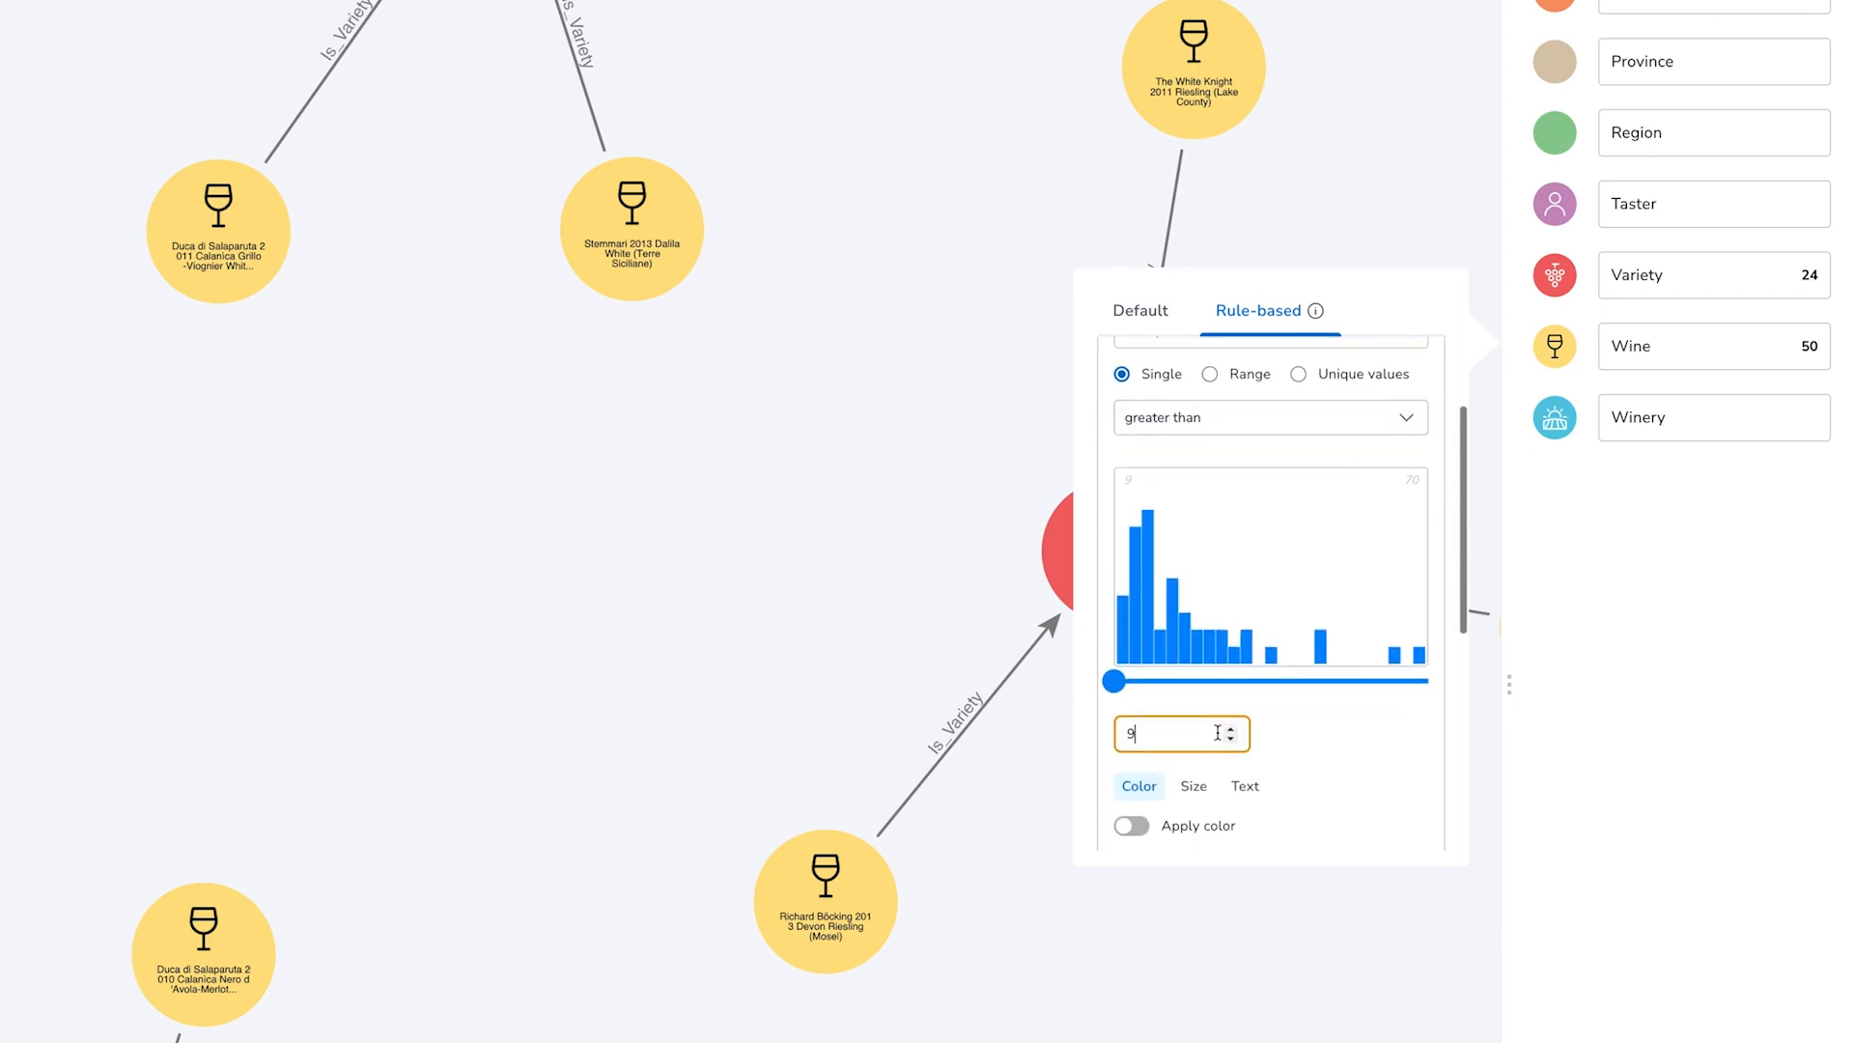
key("BackSpace")
type("0")
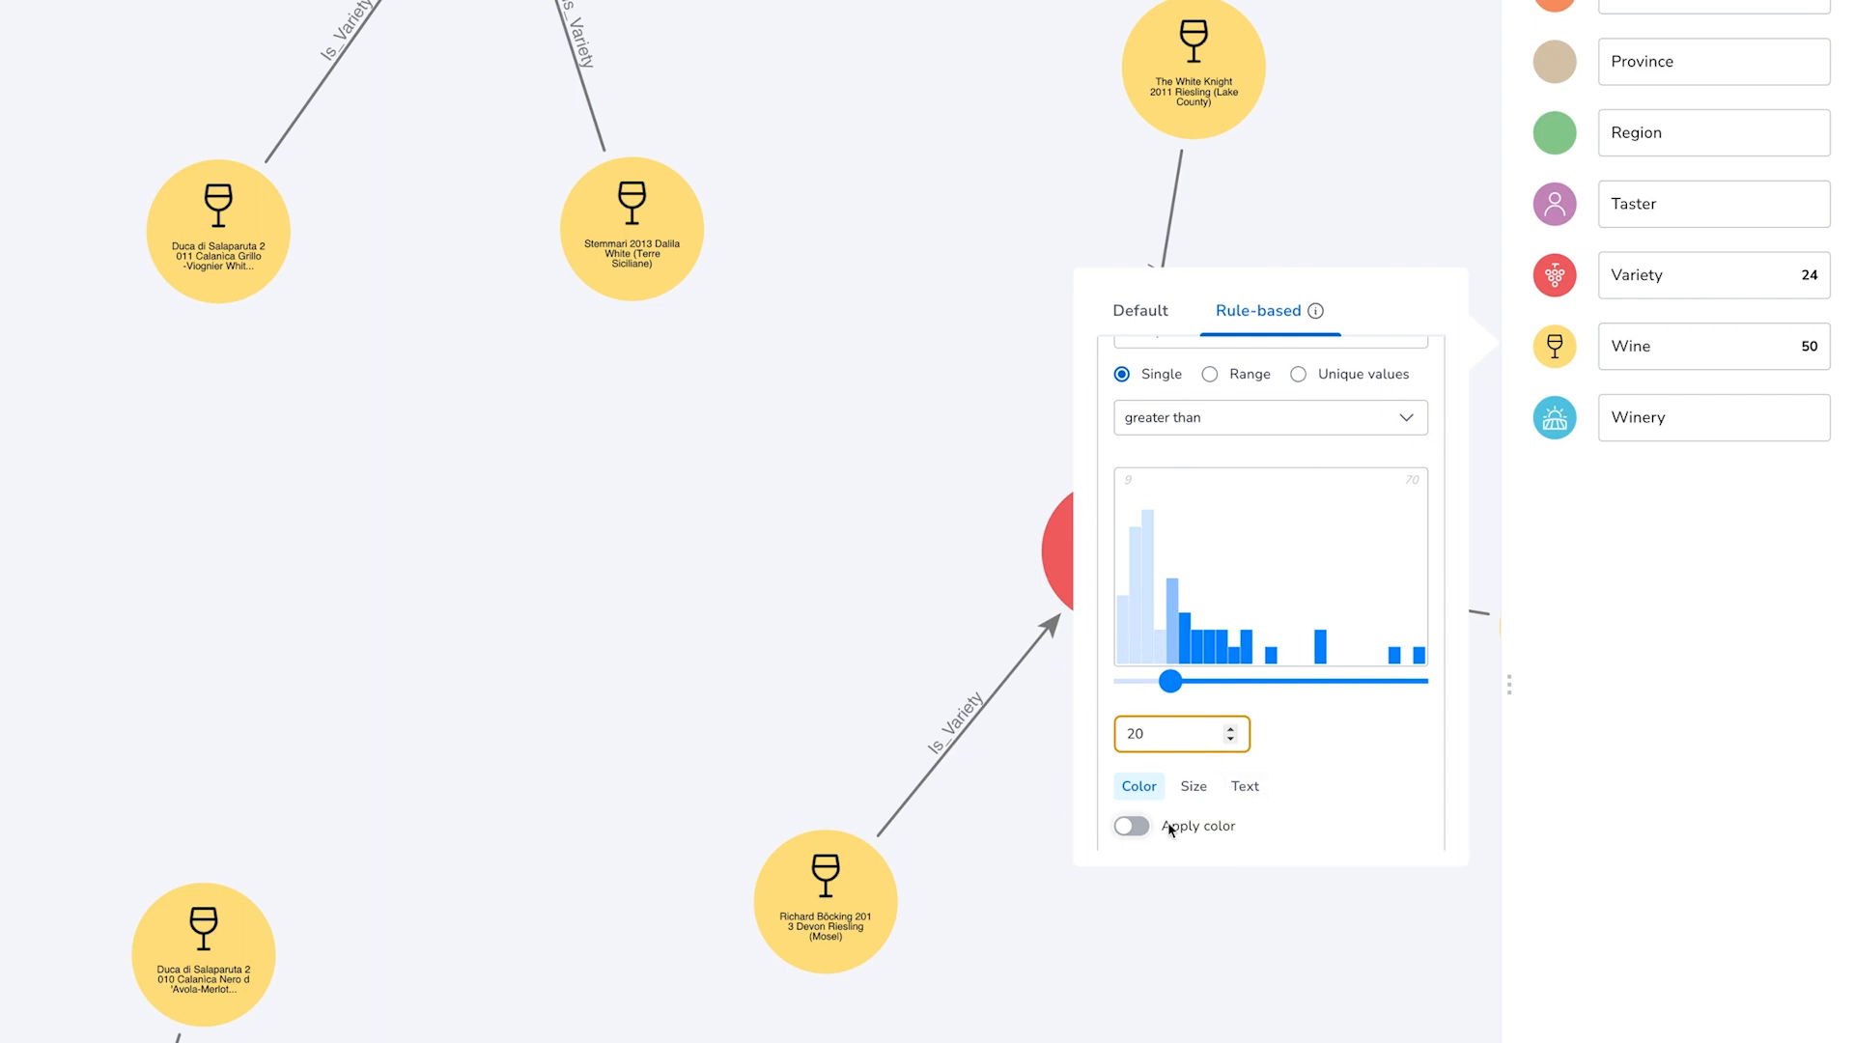
left_click(1247, 787)
scroll(1304, 782, "down", 3)
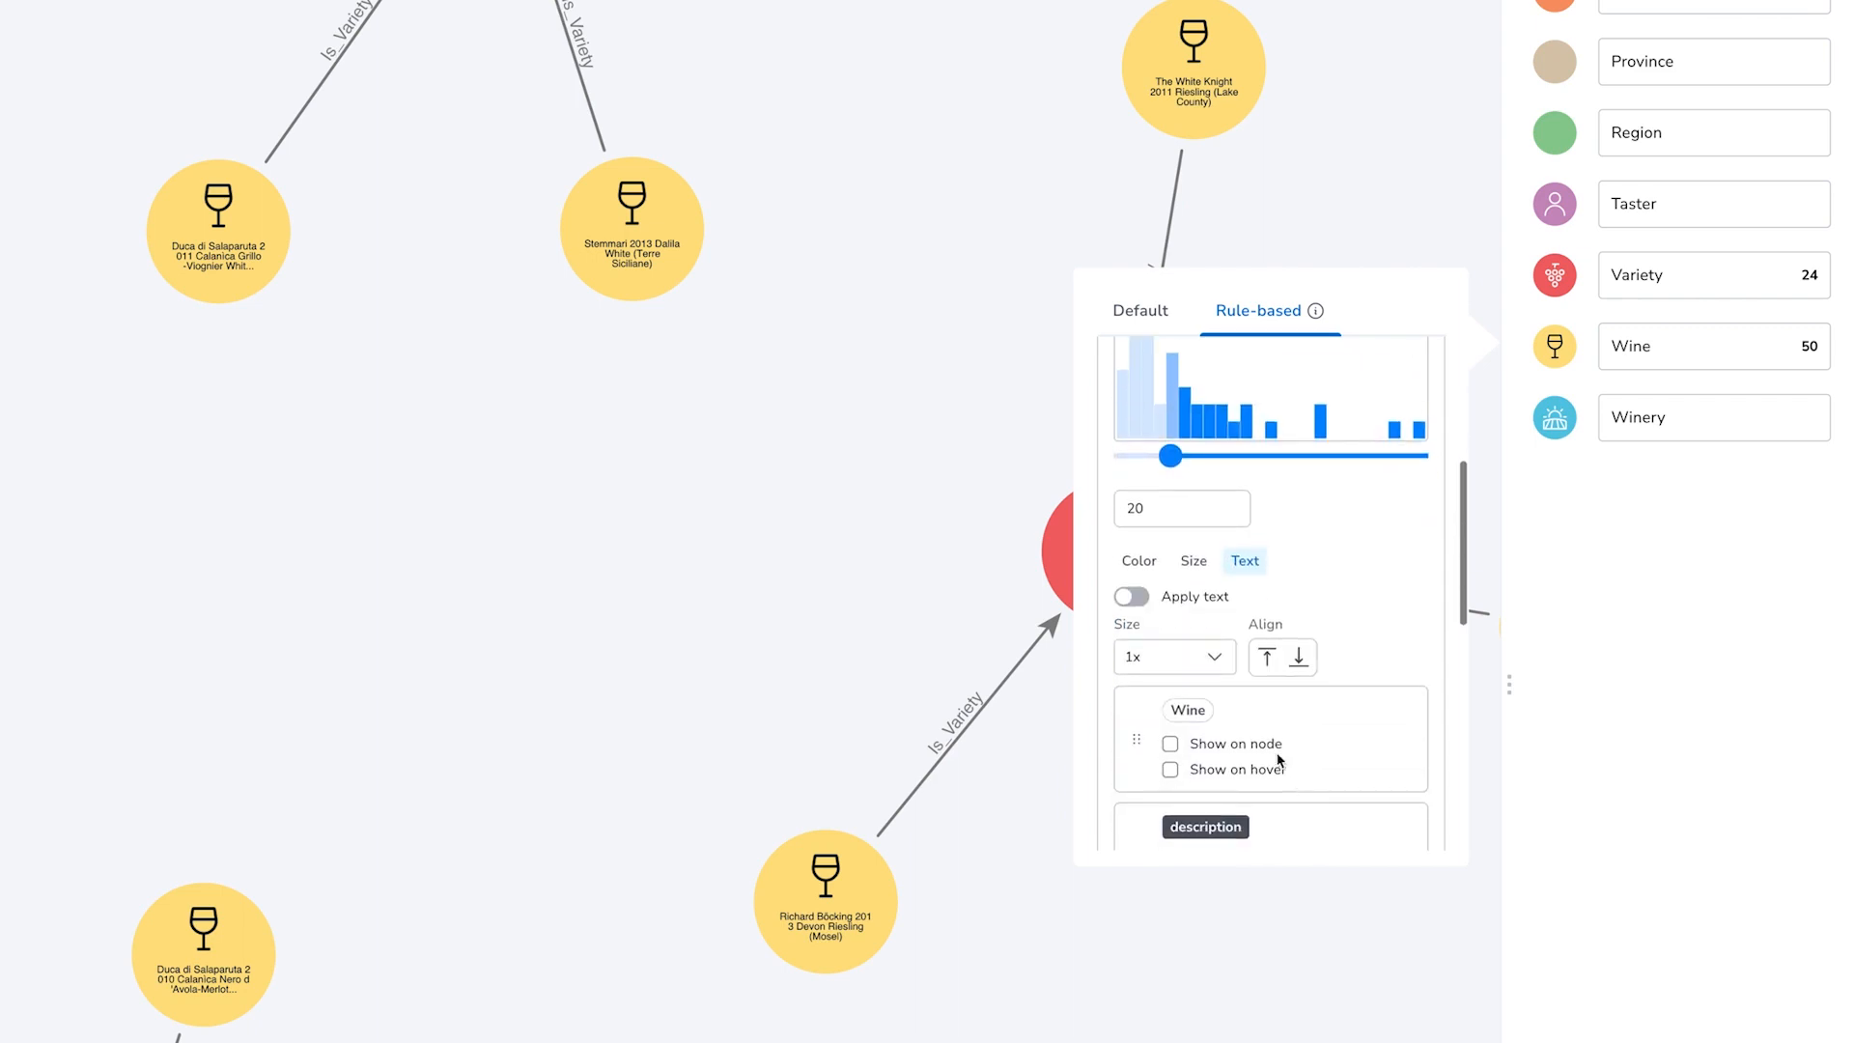
Apply text styling so matching wines show their title in bold on the node.
left_click(1131, 597)
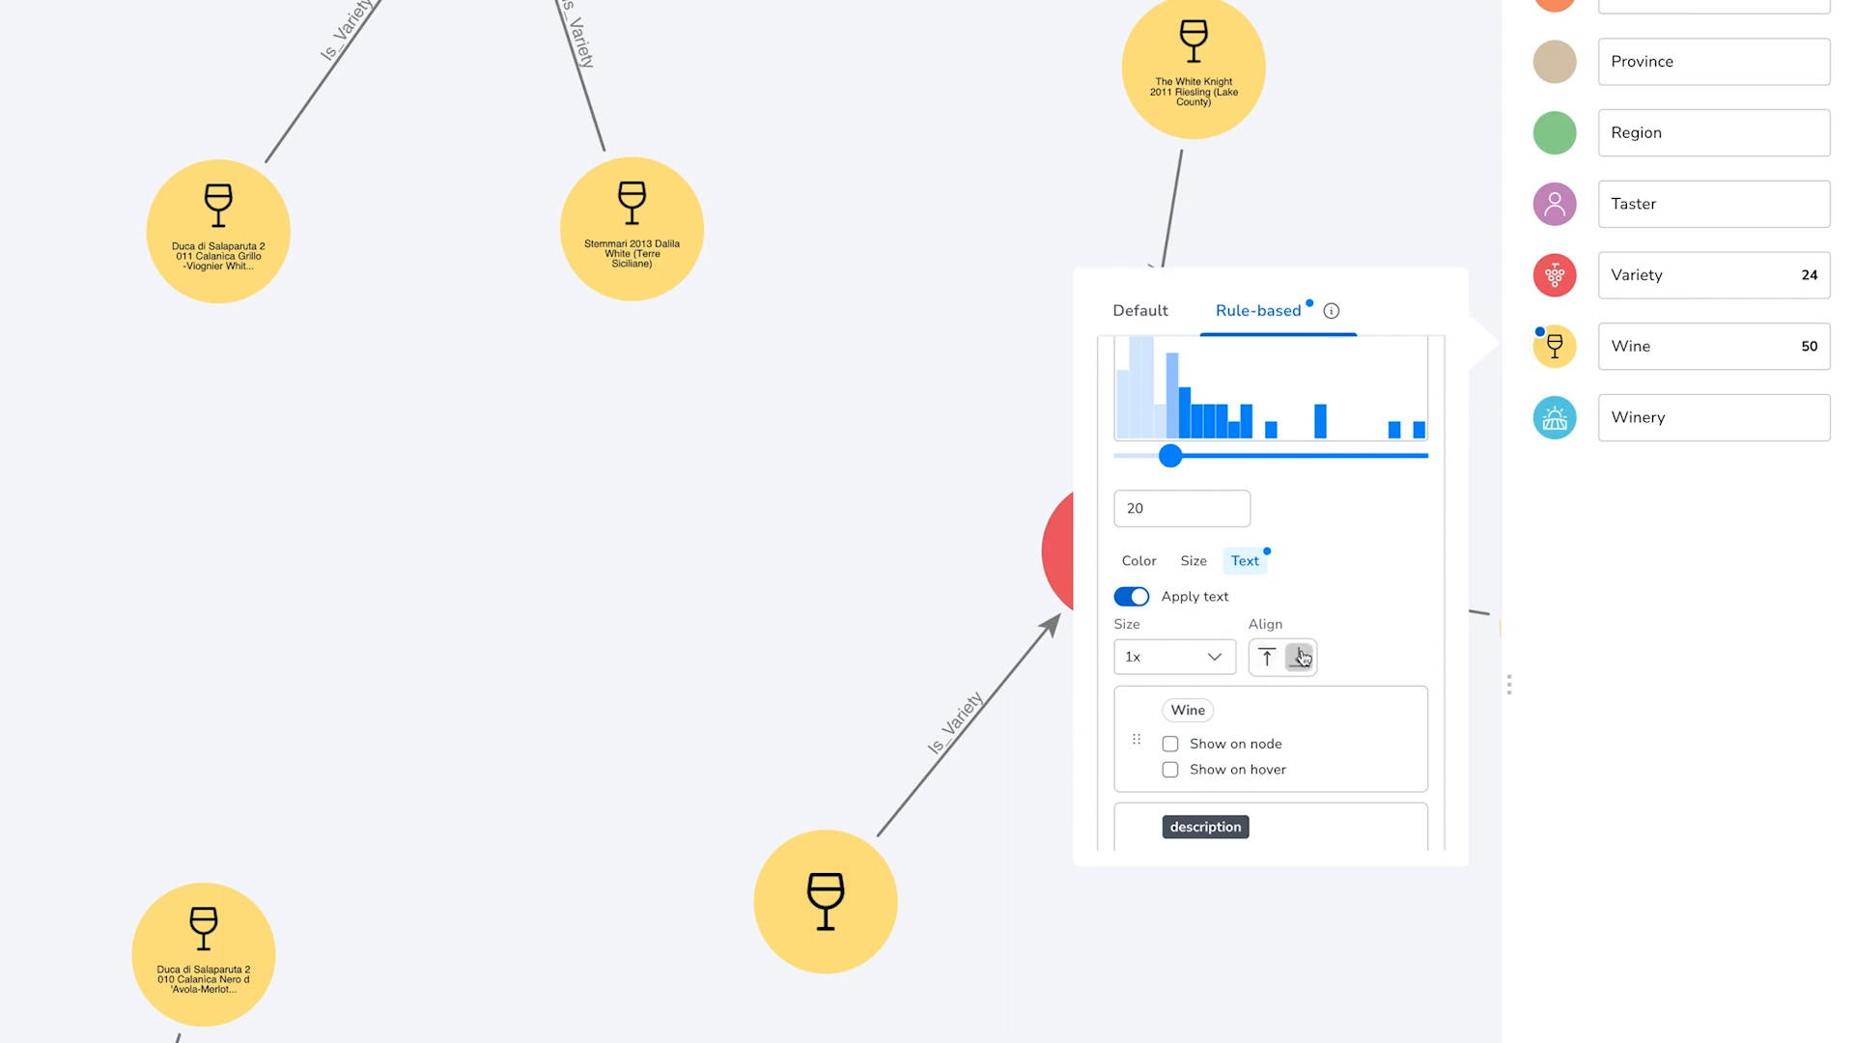
scroll(1304, 678, "down", 3)
scroll(1305, 679, "down", 3)
scroll(1305, 678, "down", 3)
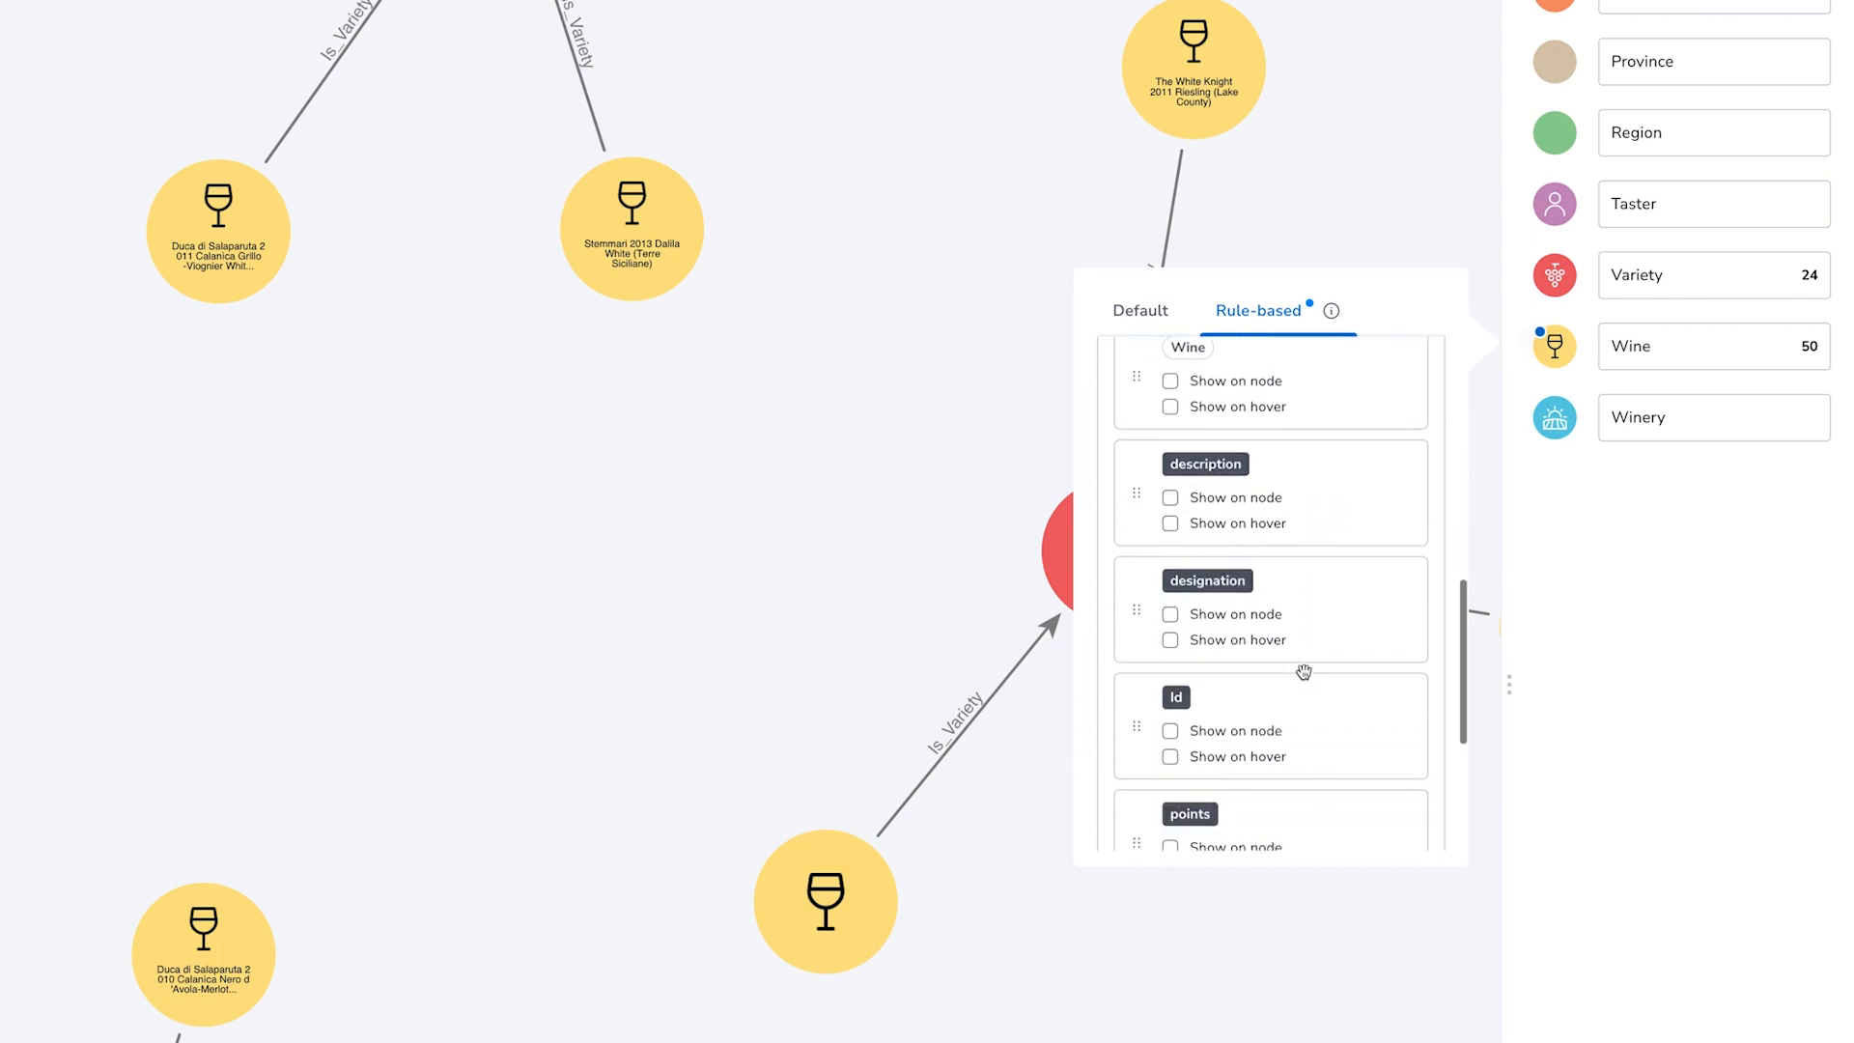
scroll(1305, 678, "down", 3)
scroll(1304, 672, "down", 2)
scroll(1304, 673, "down", 2)
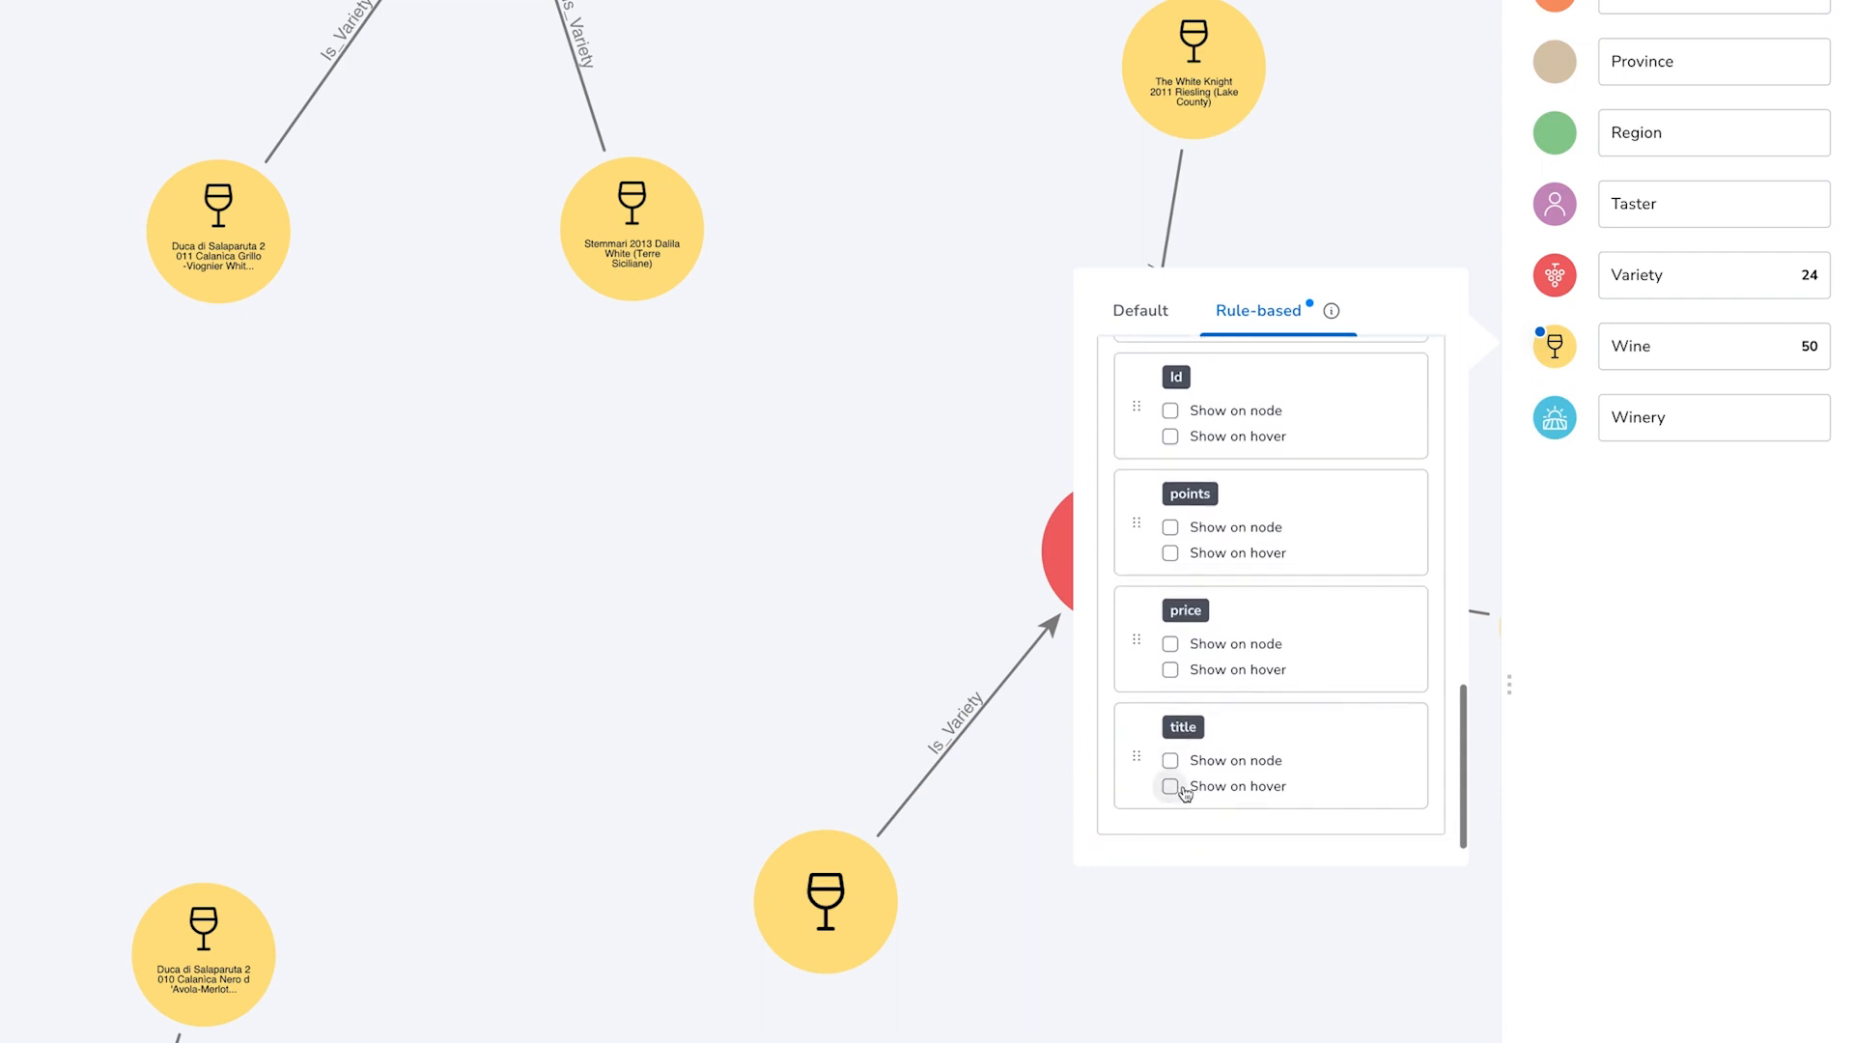
left_click(1170, 761)
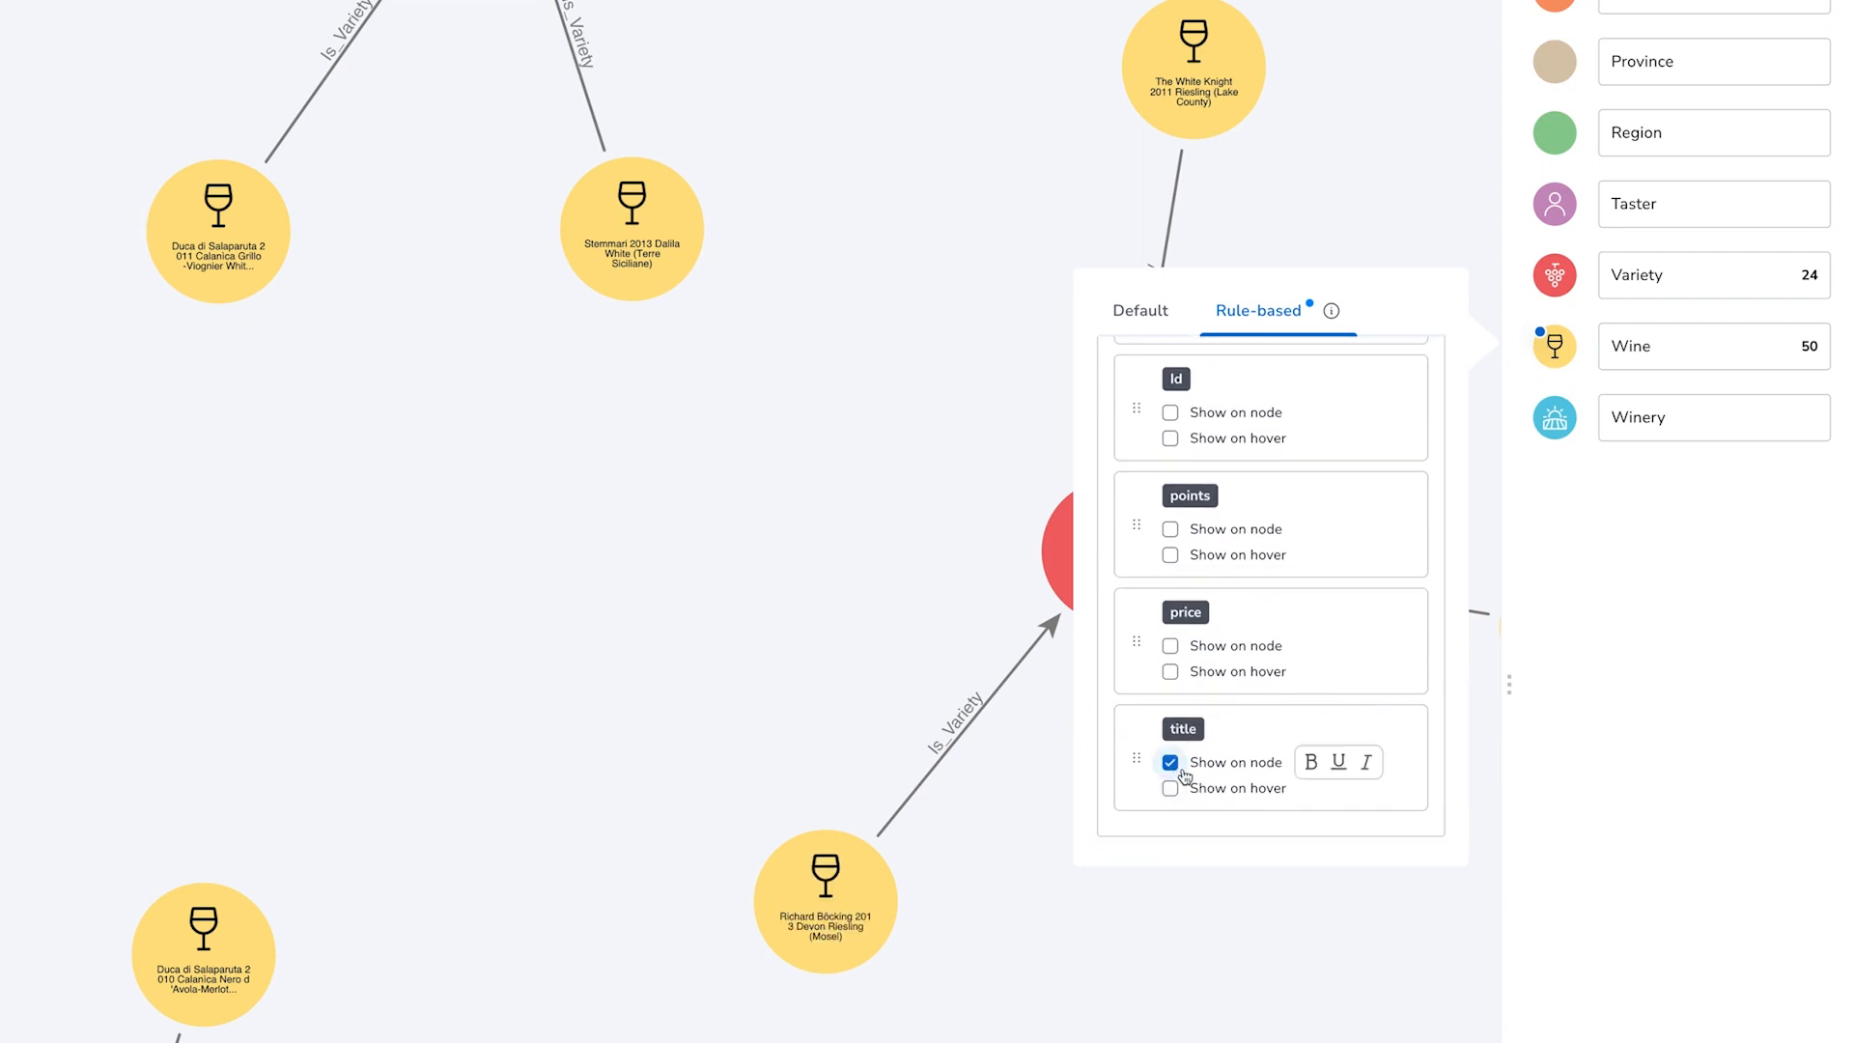
left_click(1314, 762)
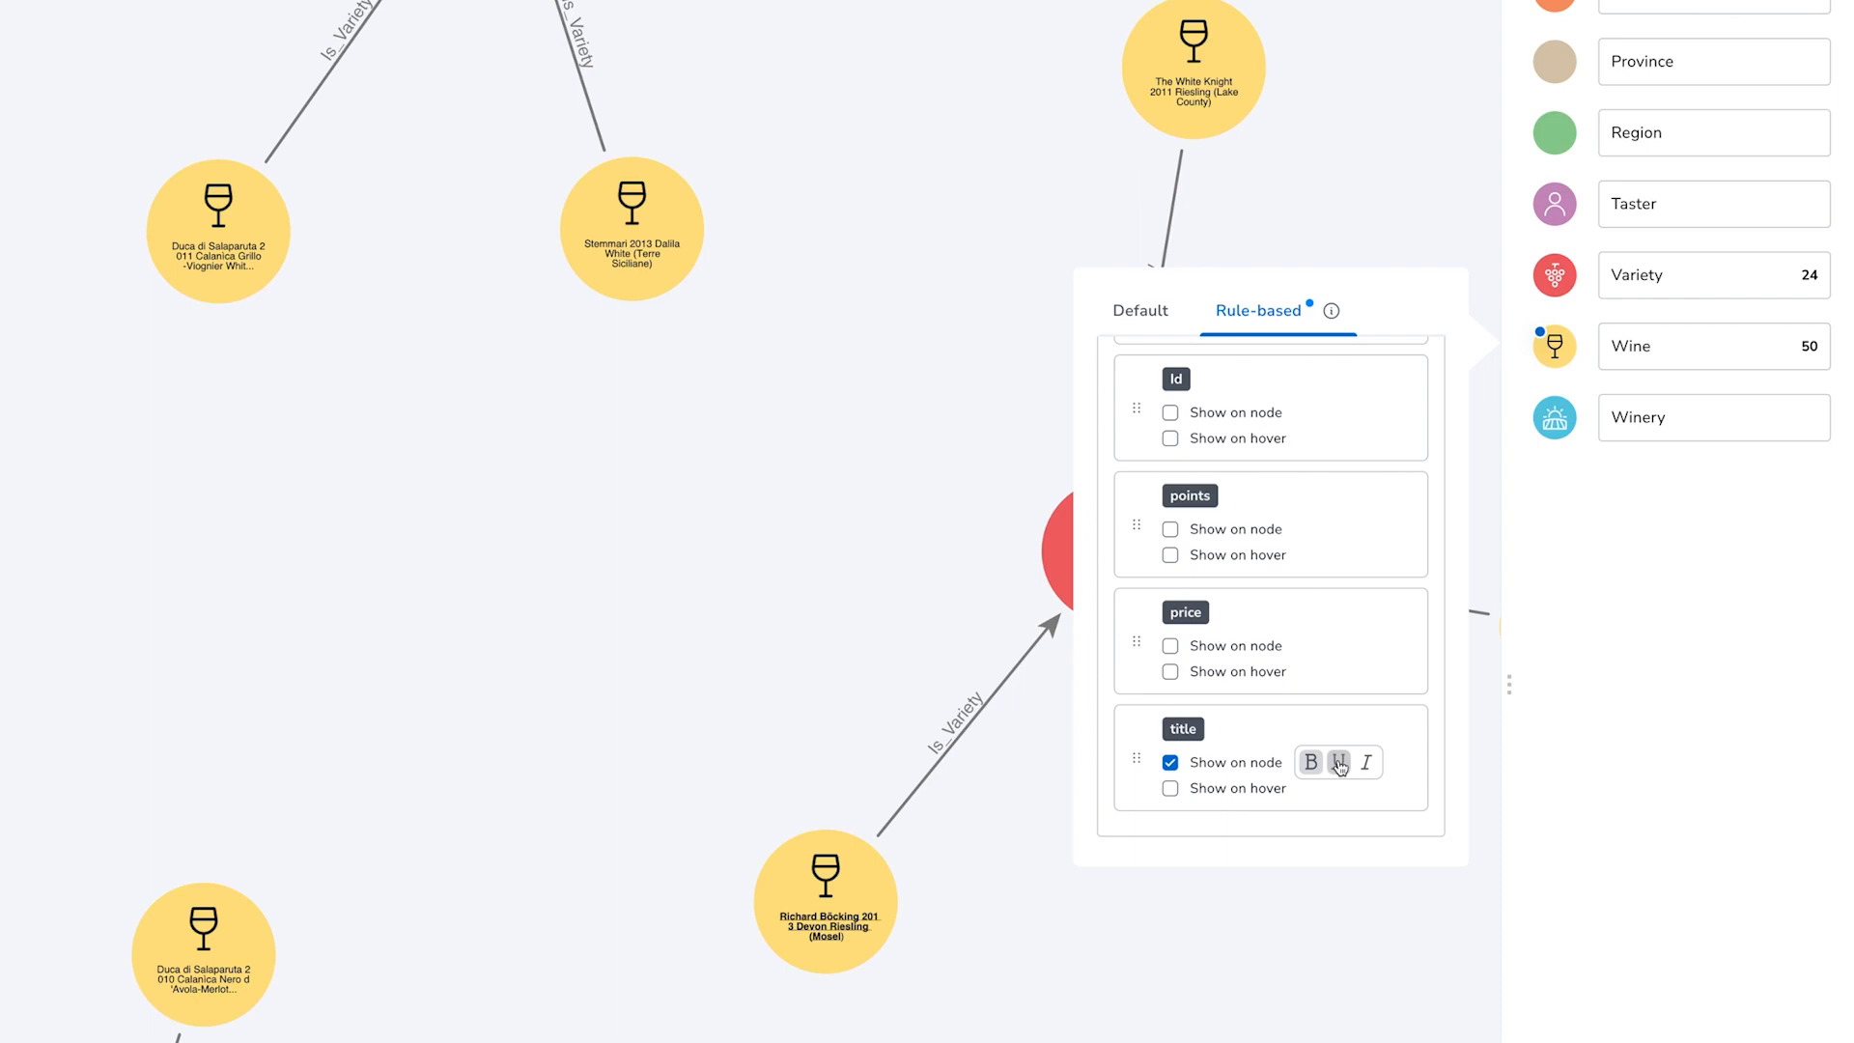
Dismiss the rule popover to return to the full wine-variety graph.
left_click(706, 577)
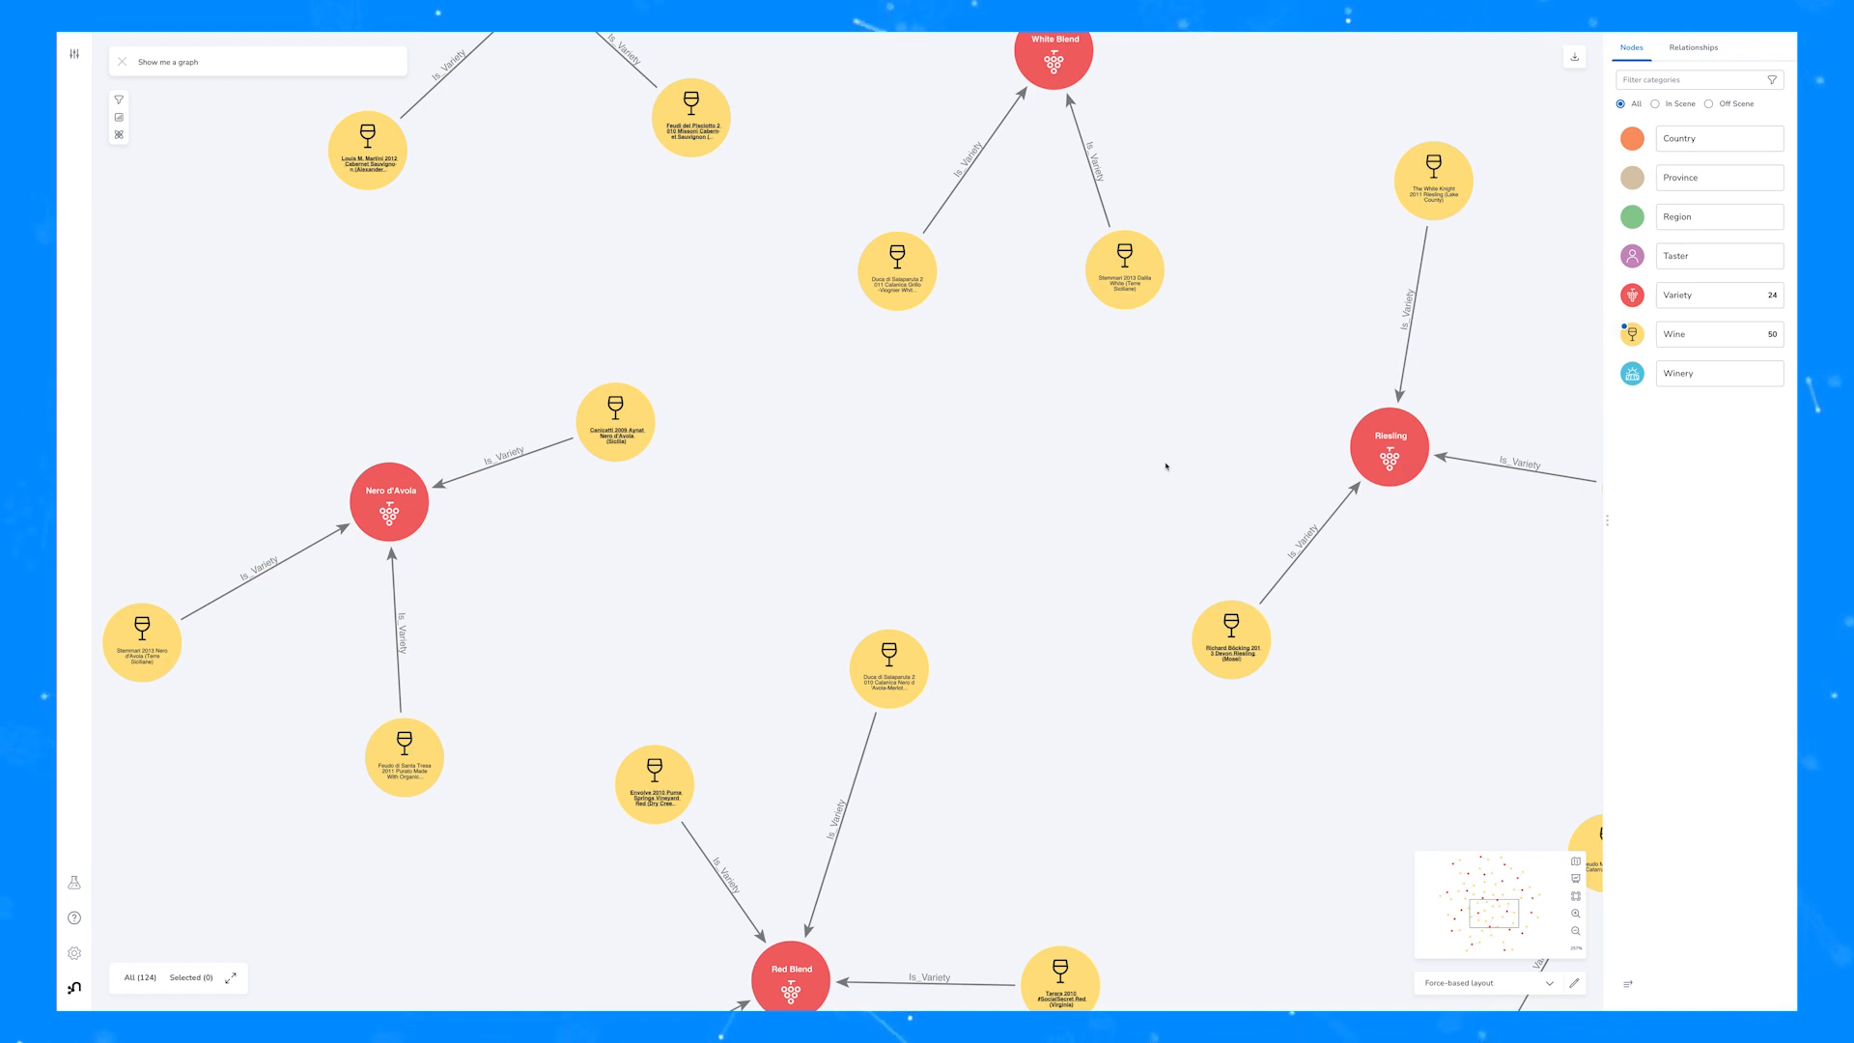
scroll(1166, 466, "down", 6)
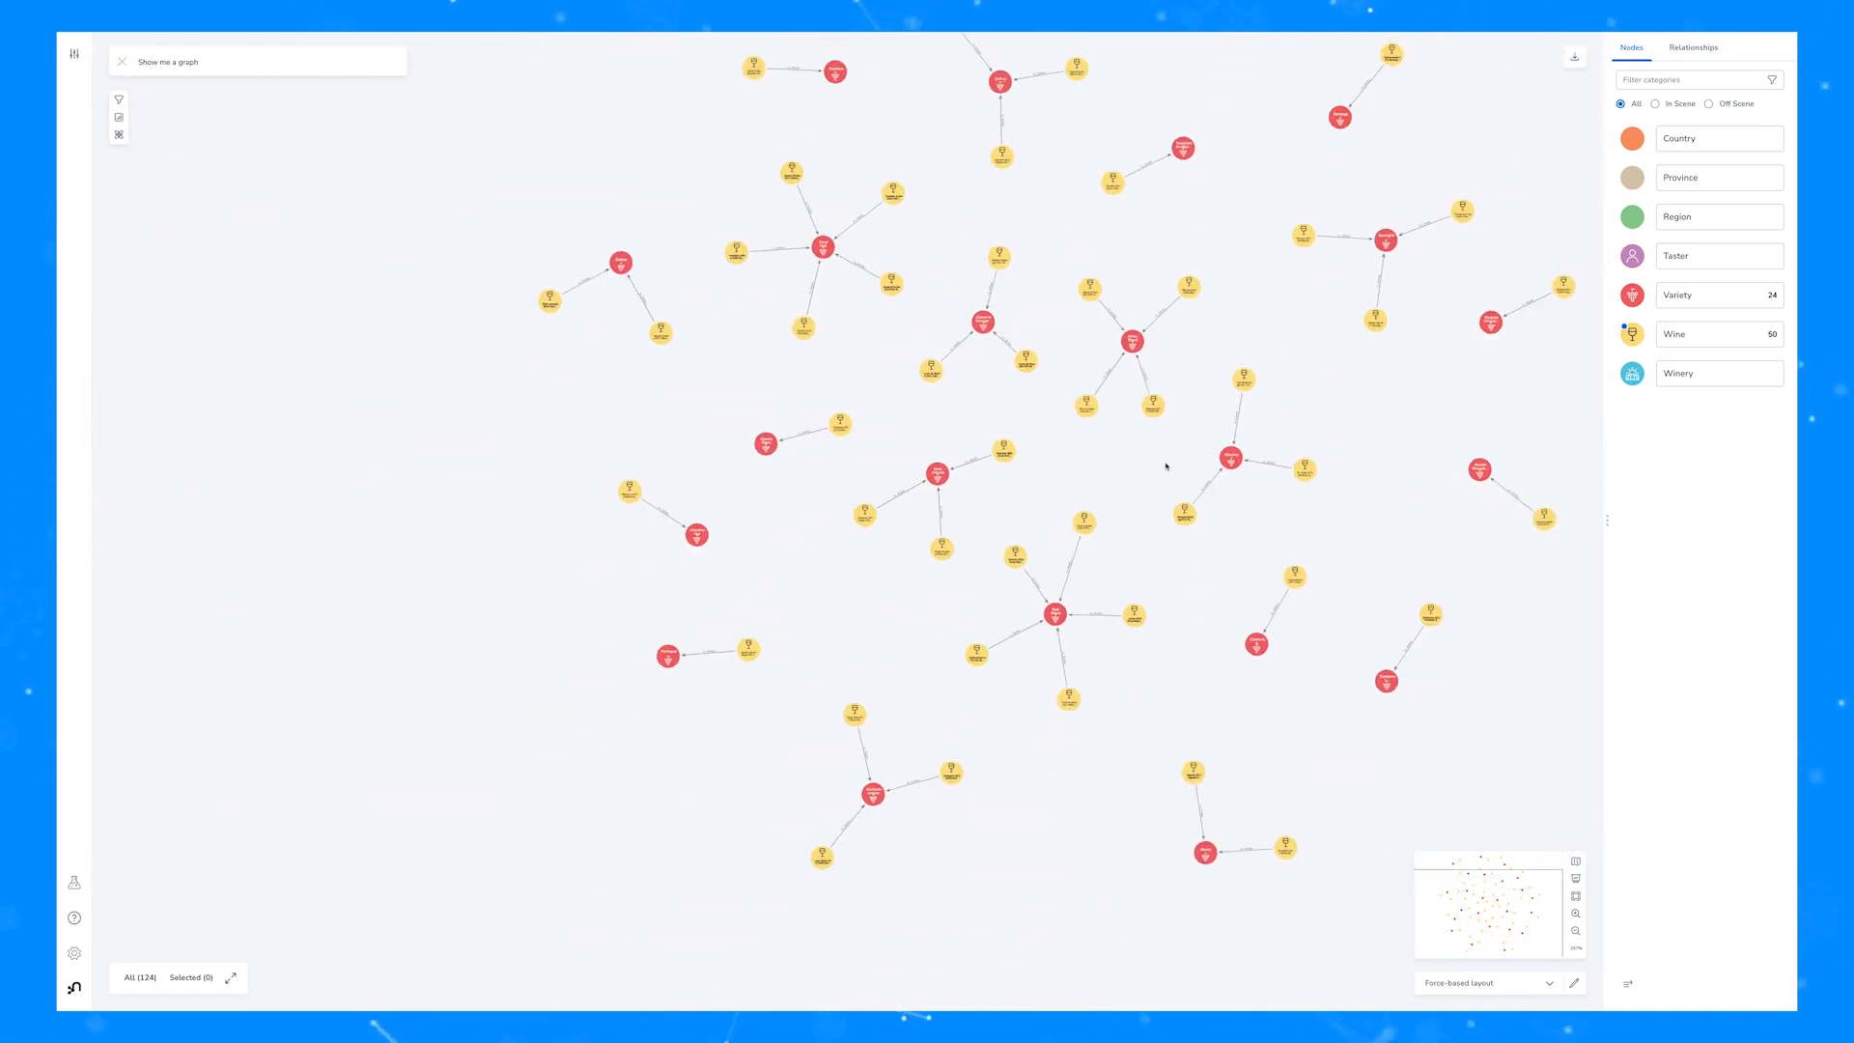